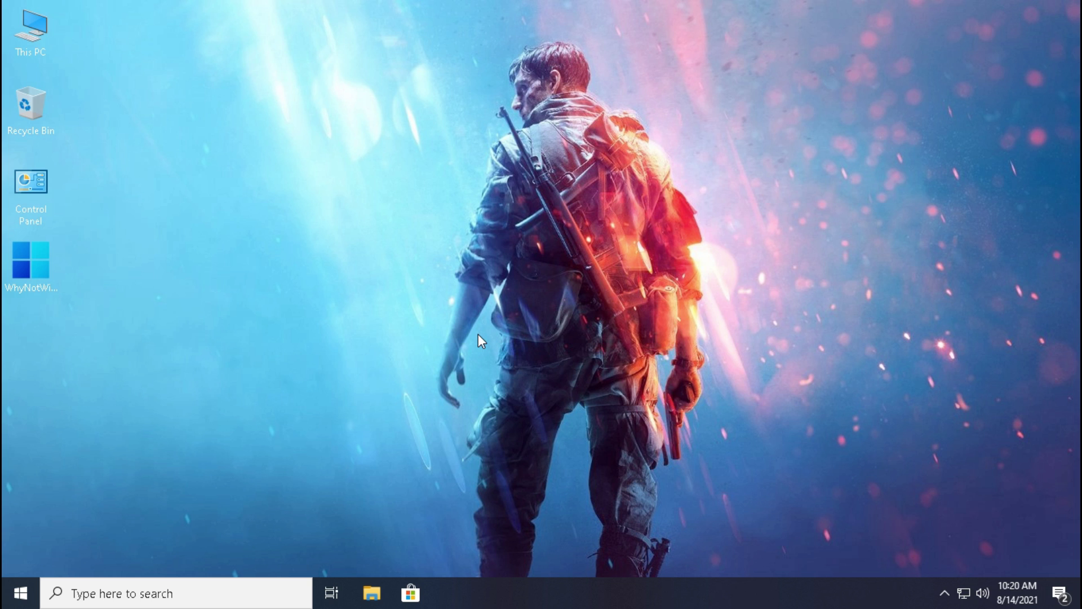
# Run the Windows 11 compatibility checker, close its results, and launch Google Chrome.
pyautogui.doubleClick(51, 276)
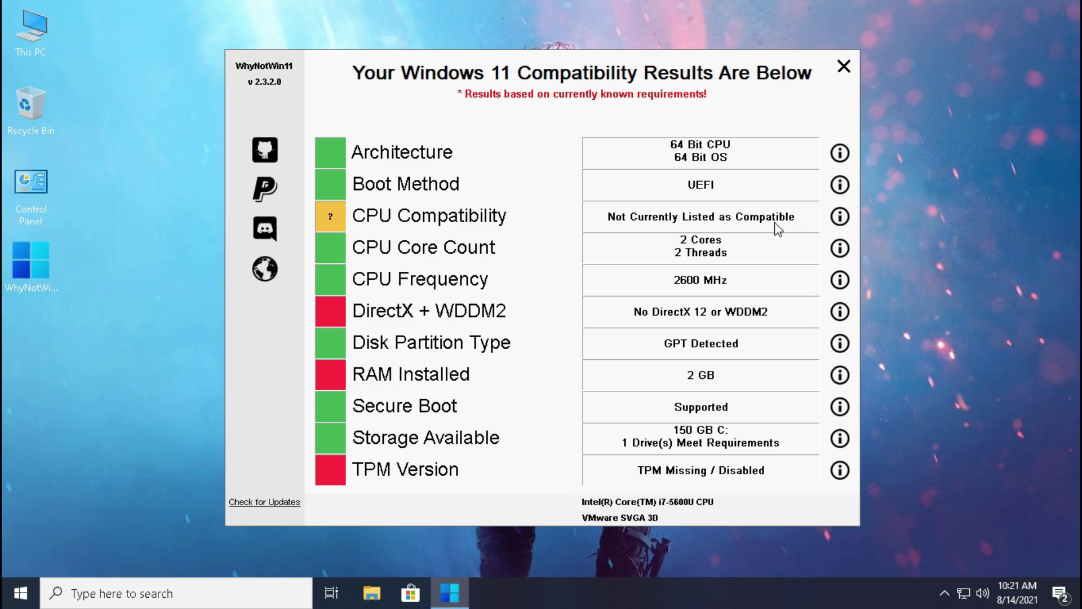
pyautogui.click(844, 67)
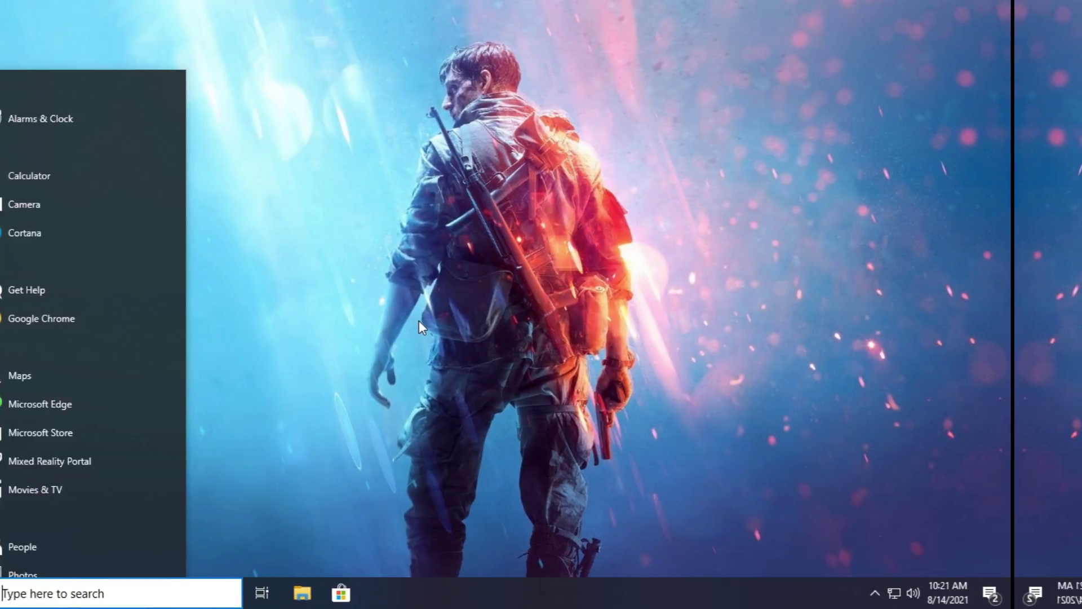
pyautogui.write('chrome')
pyautogui.click(454, 284)
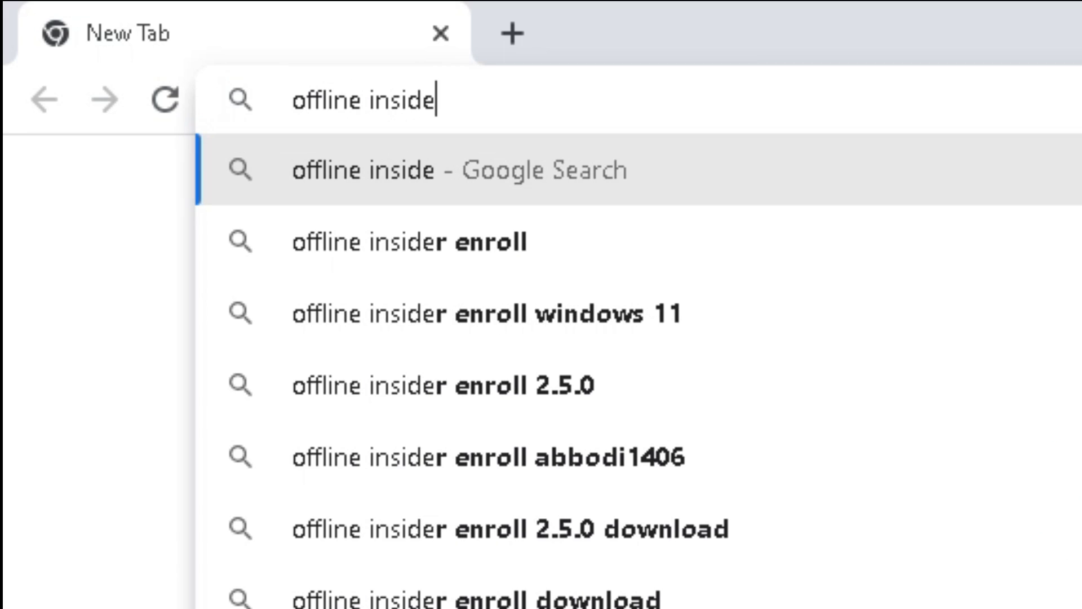
# Search 'offline insider enroll 2.5.0' and download the 2.5.0 Source code (zip) from GitHub releases.
pyautogui.write('roll 2.5.')
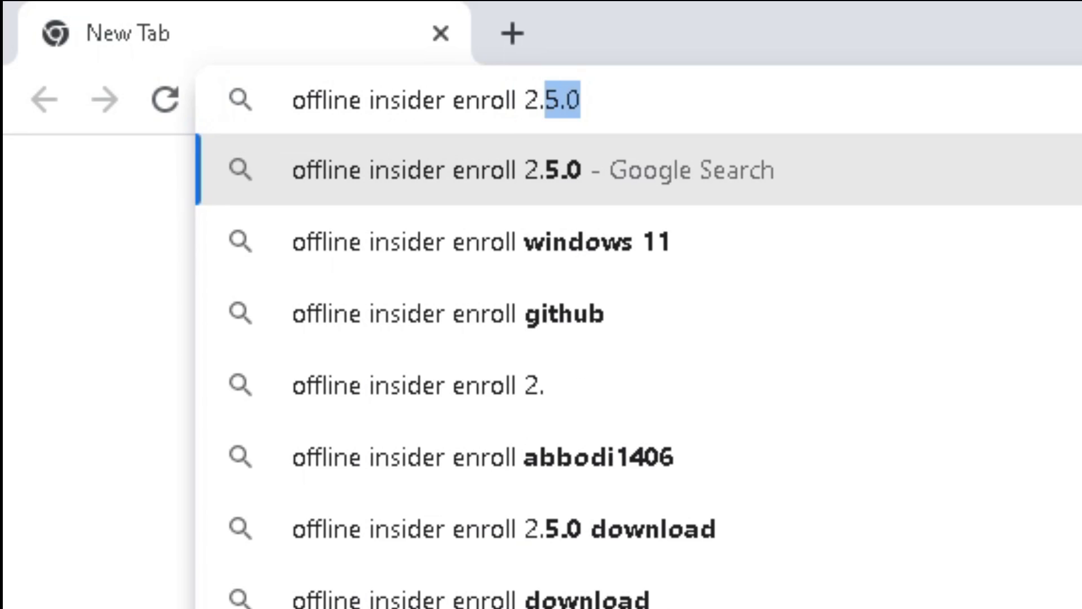
pyautogui.write('0')
pyautogui.press('Return')
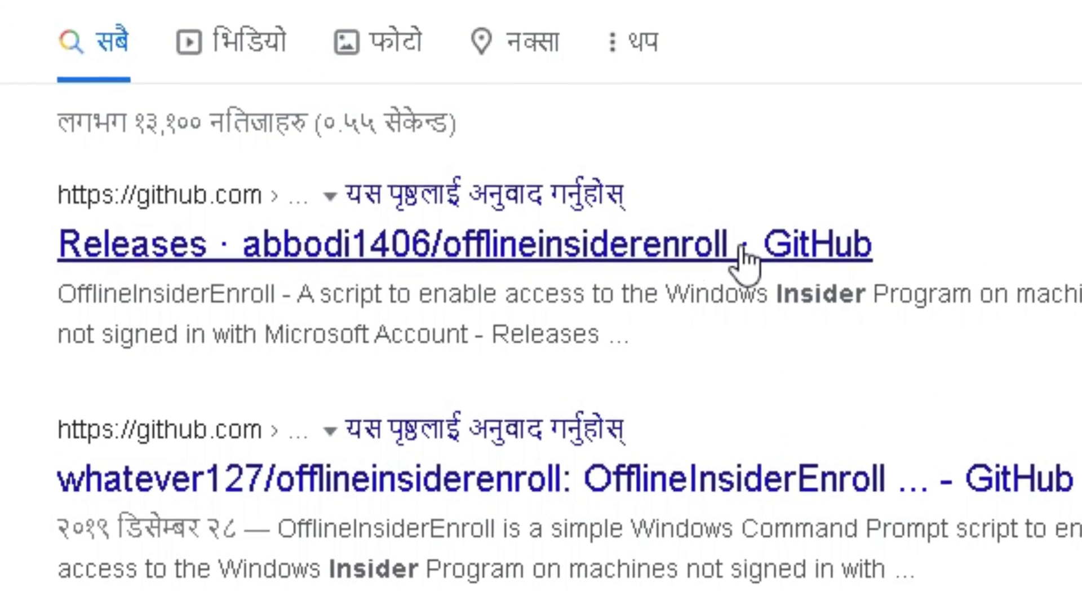
pyautogui.click(508, 251)
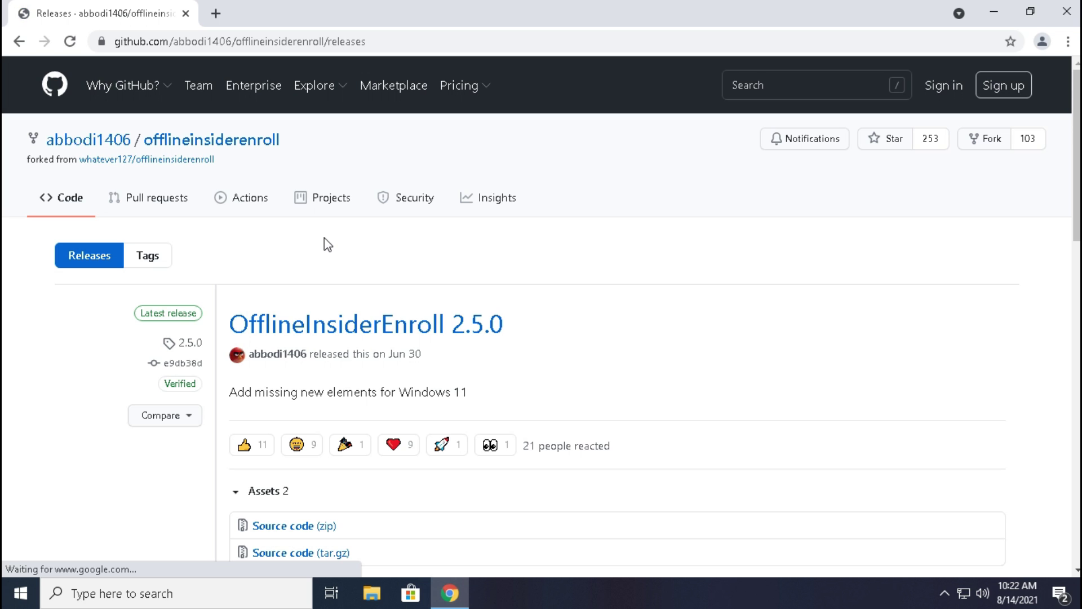
pyautogui.scroll(-6, 324, 245)
pyautogui.scroll(2, 324, 245)
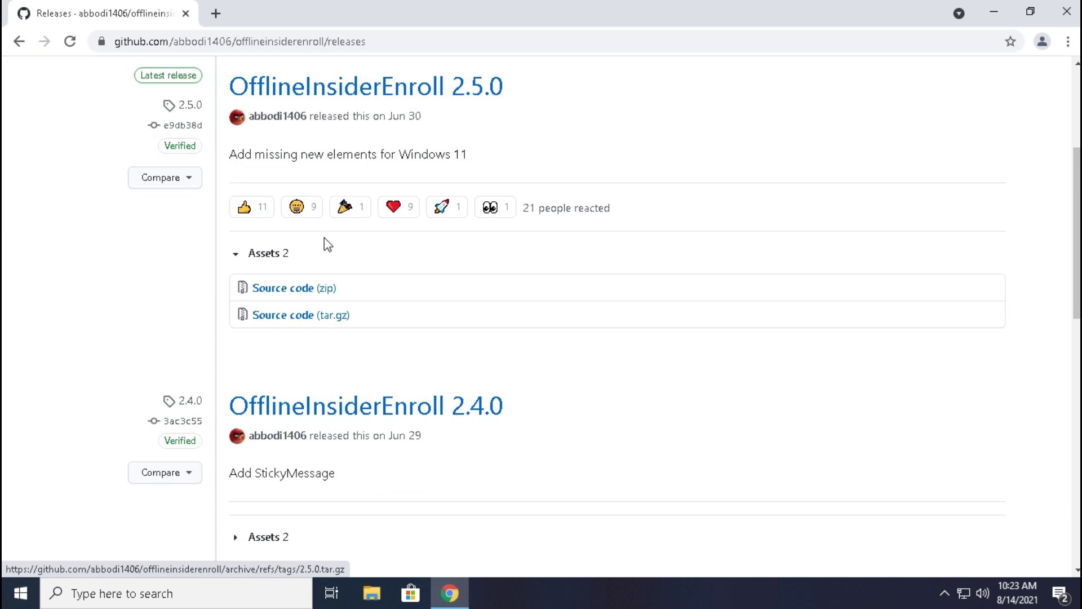
pyautogui.click(275, 291)
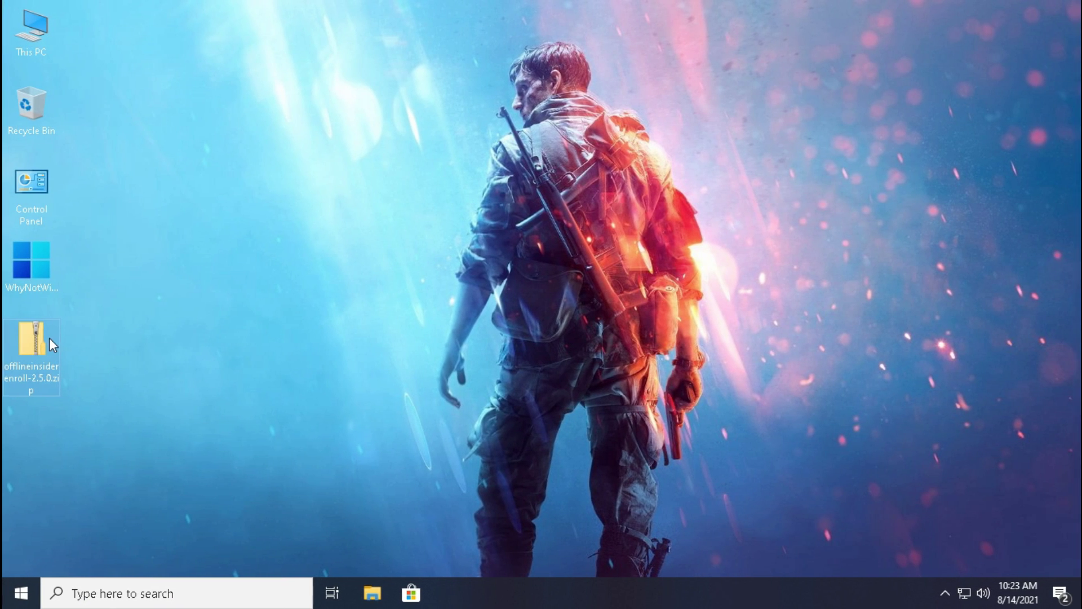
# Extract offlineinsiderenroll-2.5.0.zip to the desktop and open the extracted folder.
pyautogui.rightClick(49, 337)
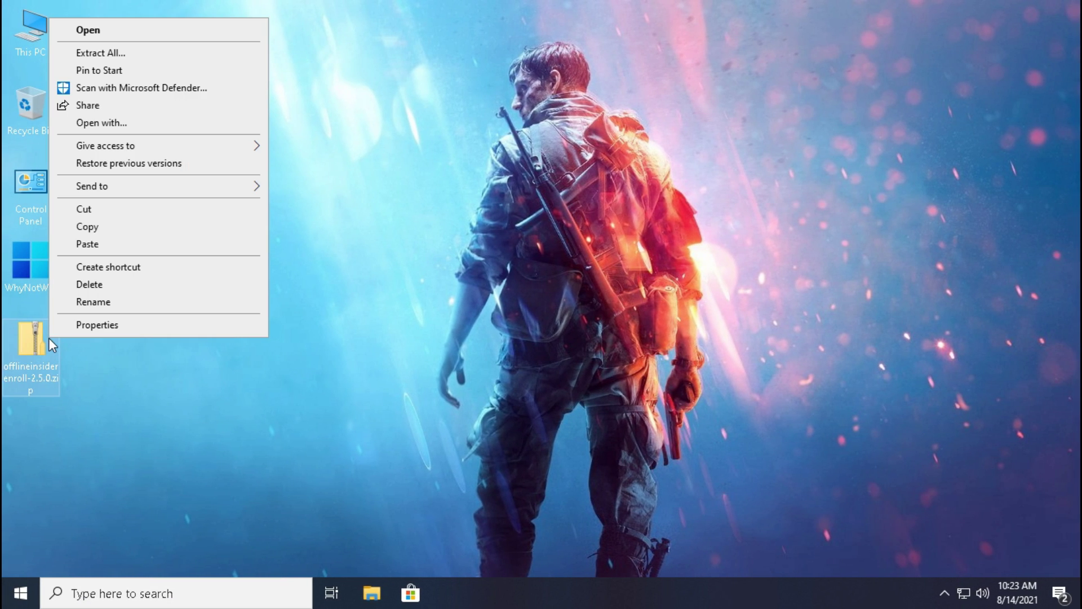
pyautogui.click(113, 53)
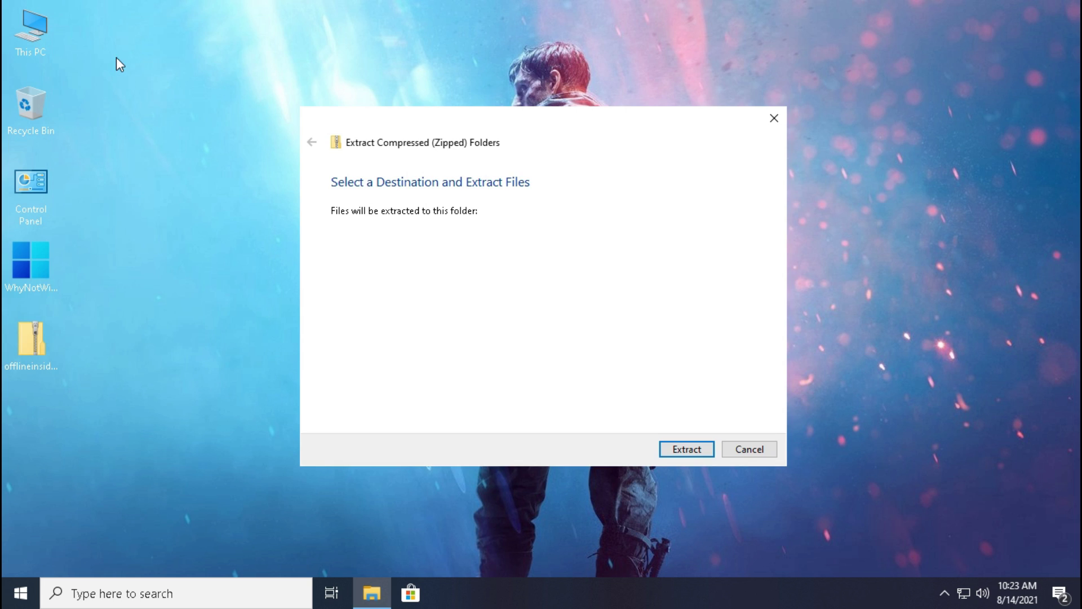
pyautogui.click(670, 451)
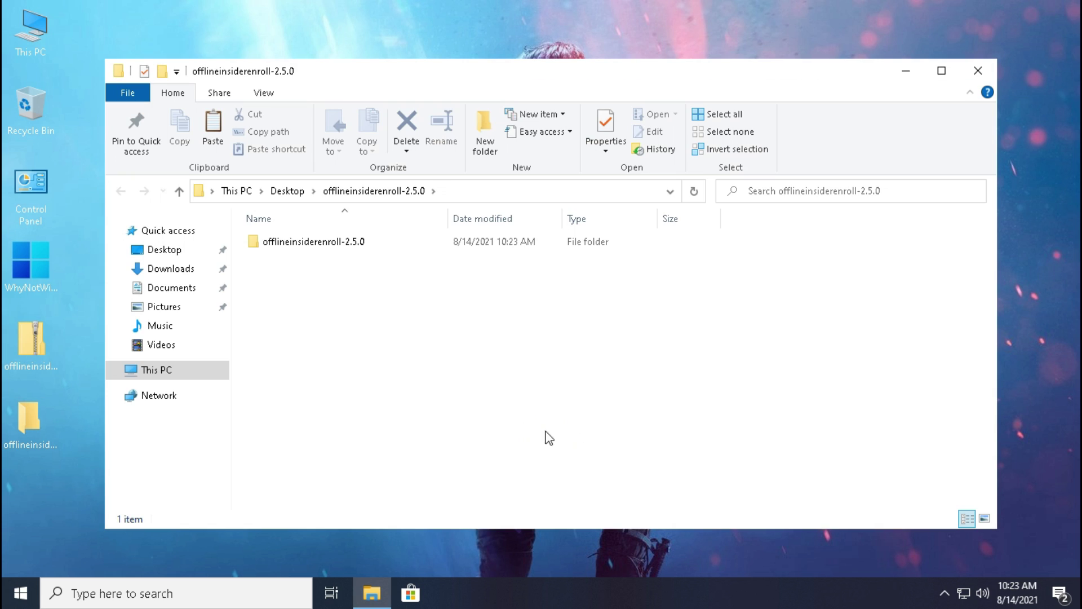
pyautogui.doubleClick(354, 248)
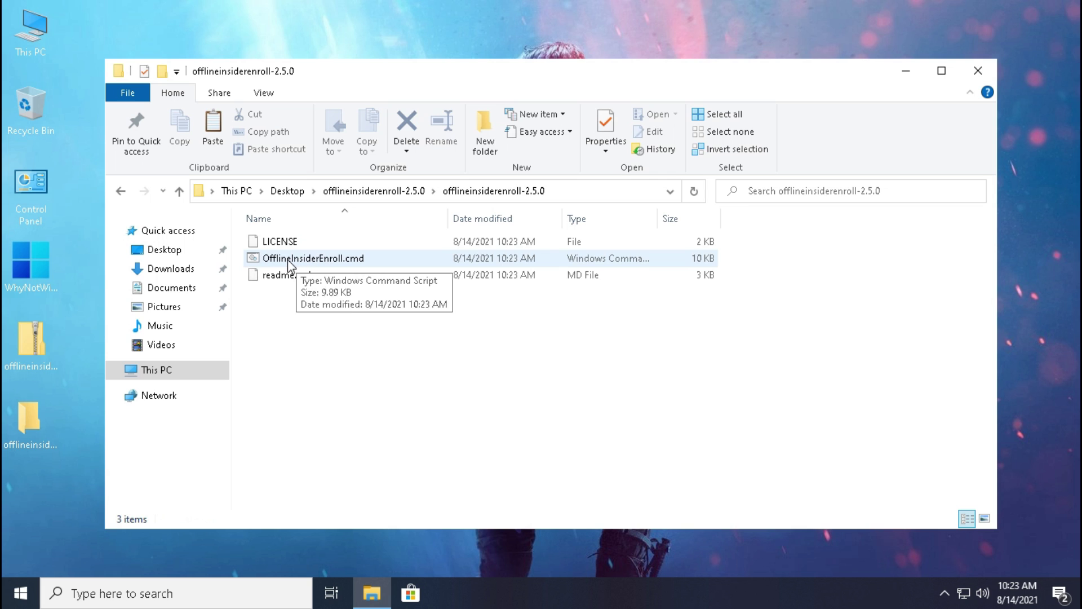
# Run OfflineInsiderEnroll.cmd as administrator, approving the elevation prompt.
pyautogui.click(288, 259)
pyautogui.rightClick(287, 260)
pyautogui.click(310, 327)
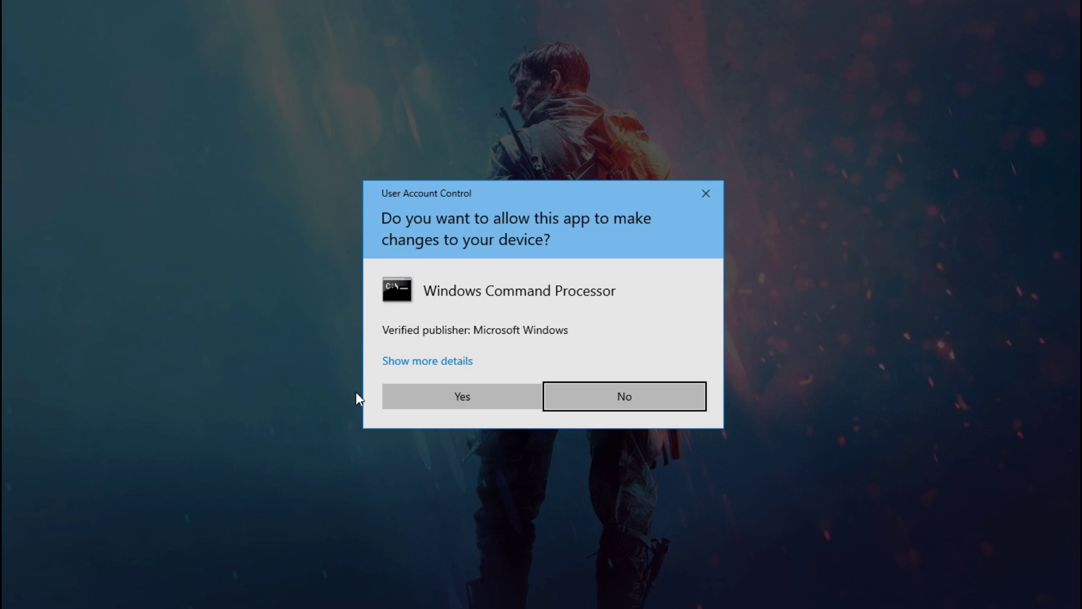
pyautogui.click(417, 395)
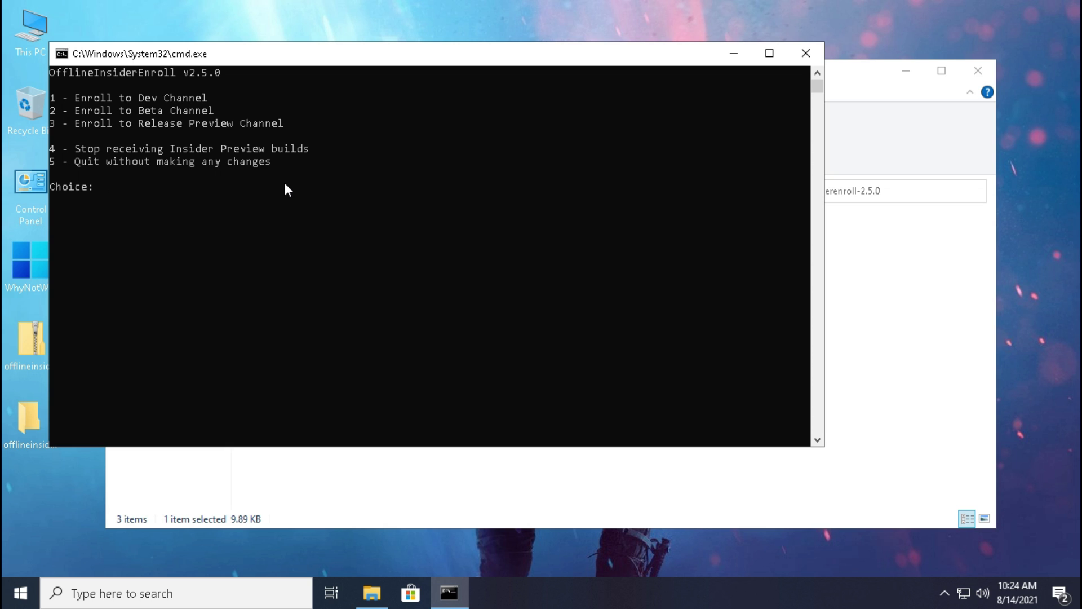
# Choose option 2 for the Beta Channel and answer Y to reboot.
pyautogui.press('Return')
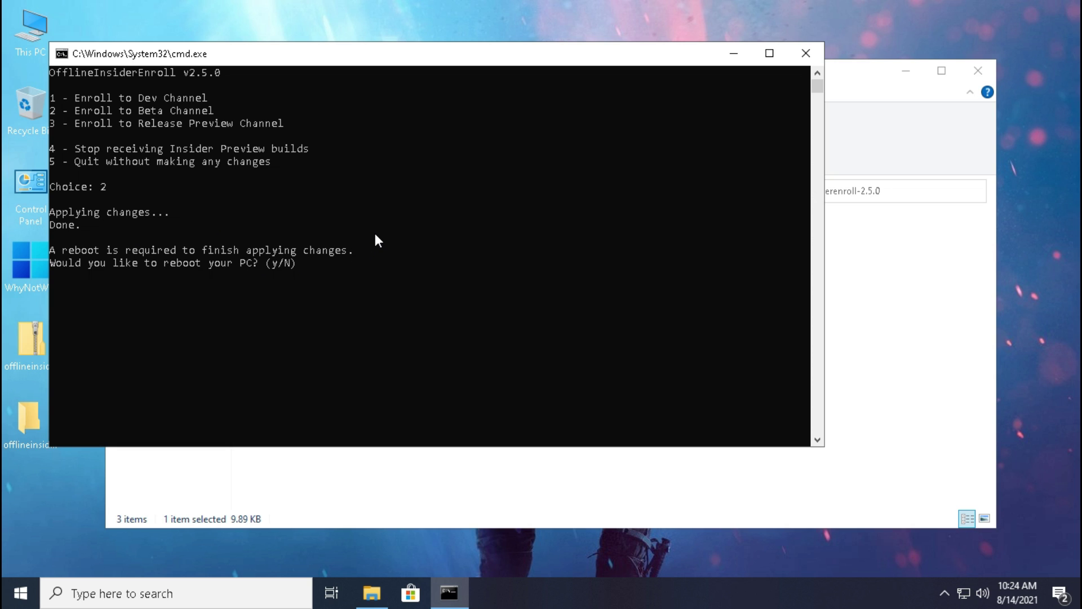
pyautogui.write('Y')
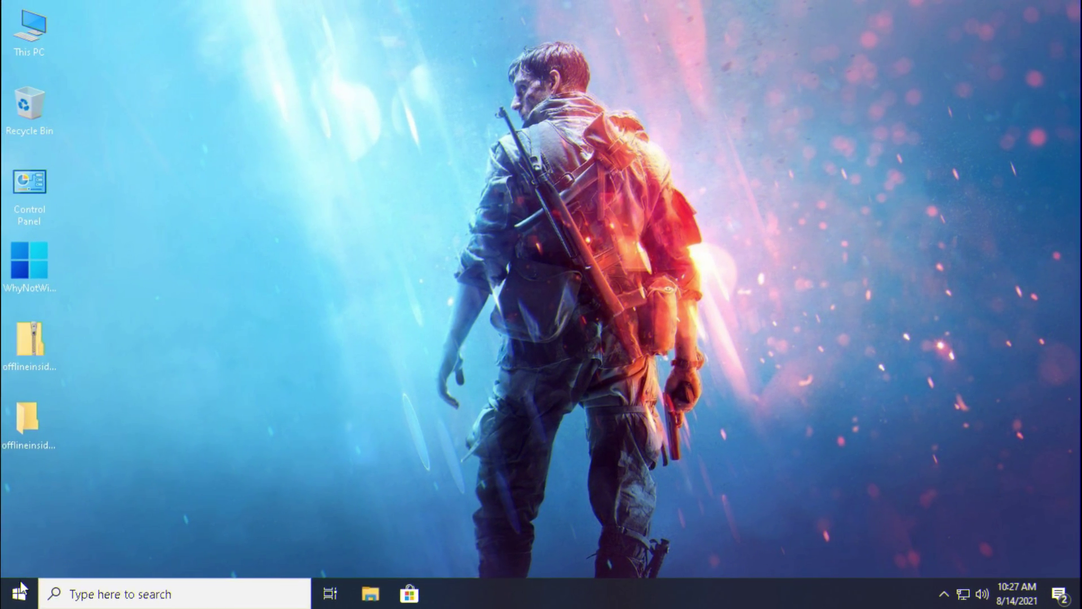
# Verify Beta Channel enrollment under Windows Insider Program, then go back to Windows Update.
pyautogui.click(21, 593)
pyautogui.click(23, 518)
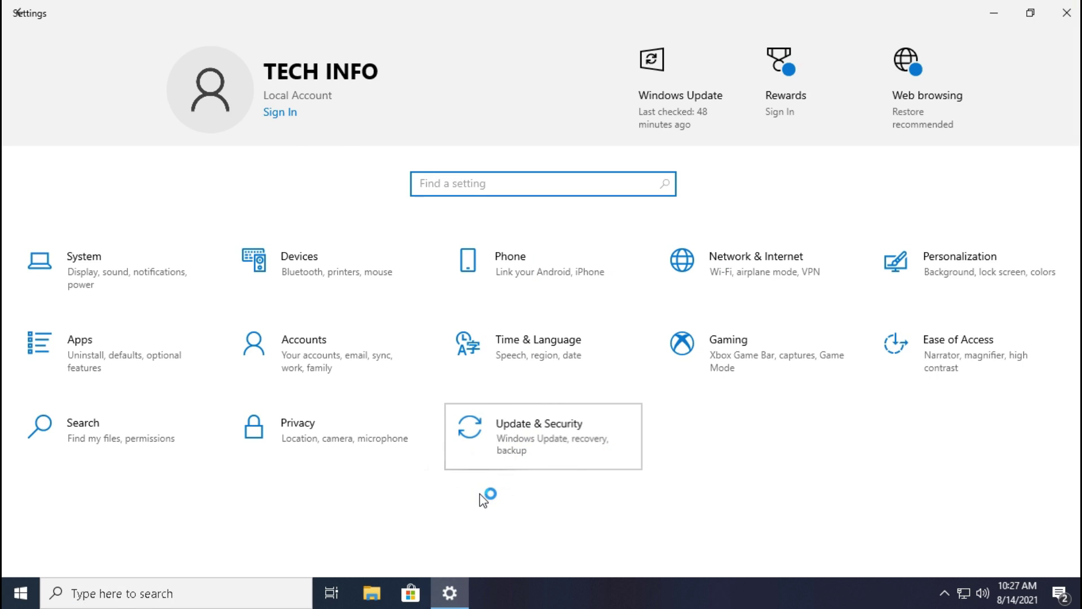
pyautogui.click(486, 495)
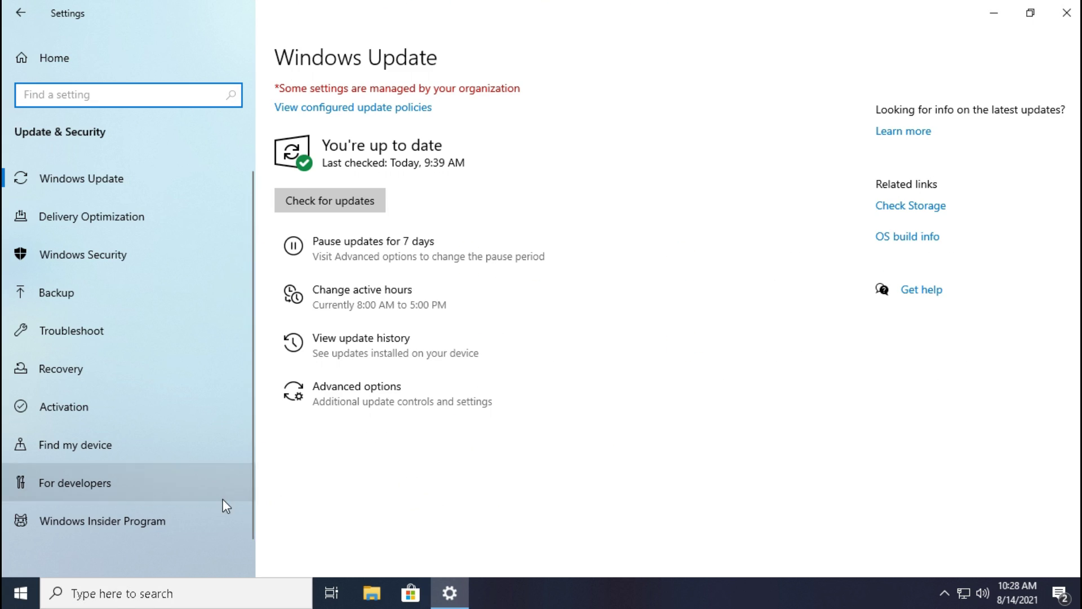
pyautogui.click(171, 514)
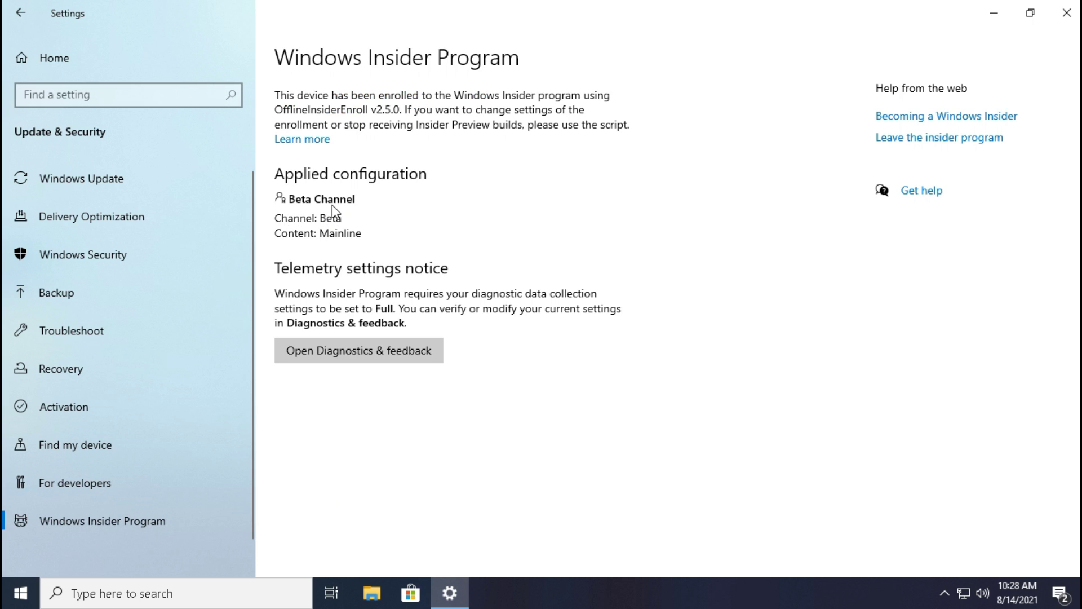
pyautogui.click(177, 181)
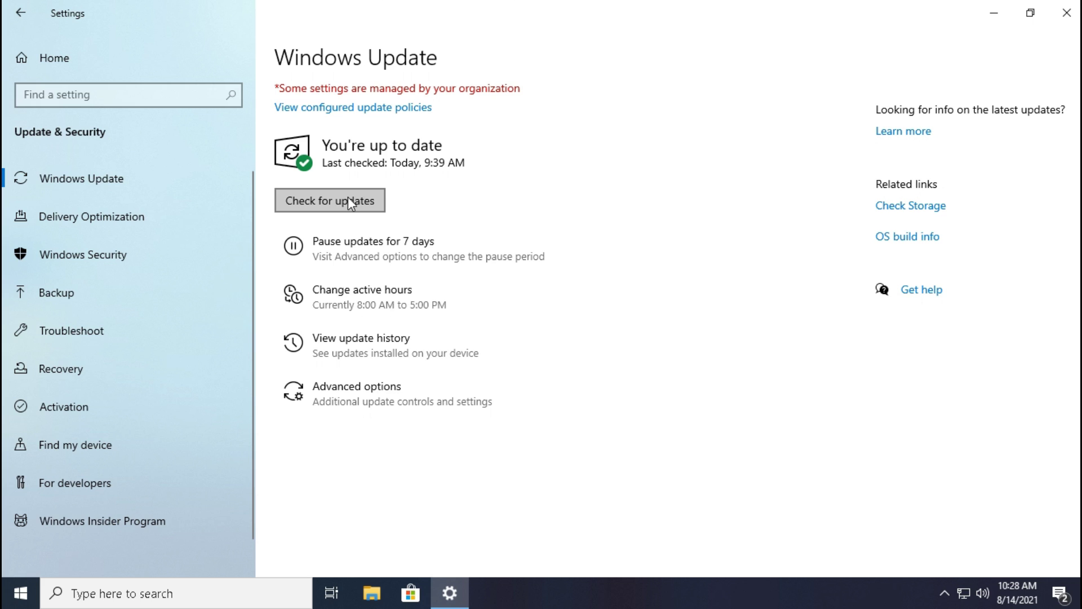
# Check for updates to get Windows 11 Insider Preview 10.0.22000.132, dismiss the requirements warning, and restart.
pyautogui.click(347, 199)
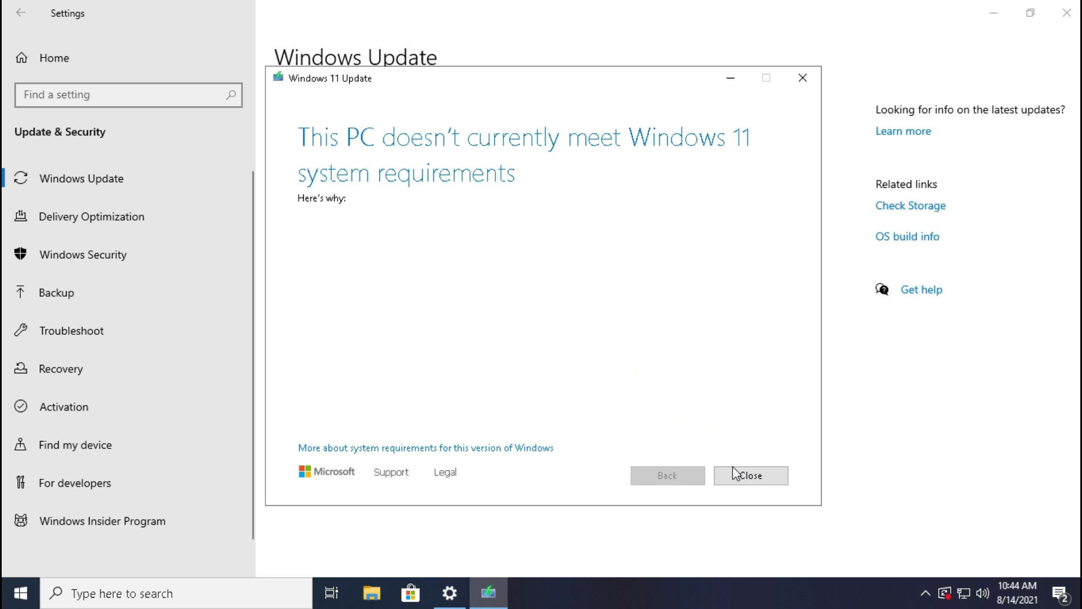
pyautogui.click(750, 475)
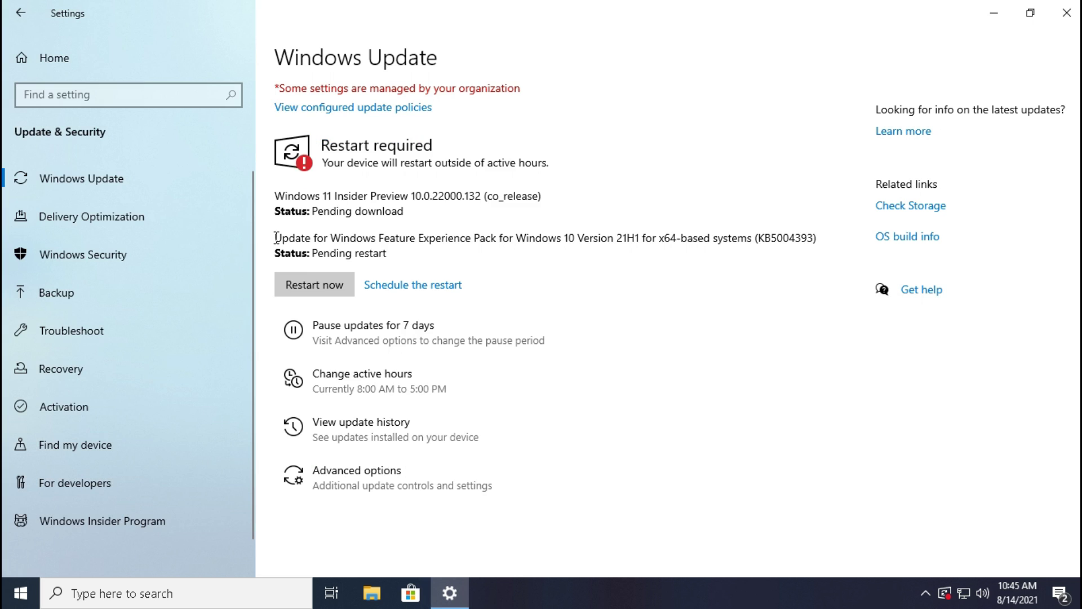
pyautogui.moveTo(275, 238); pyautogui.dragTo(830, 233)
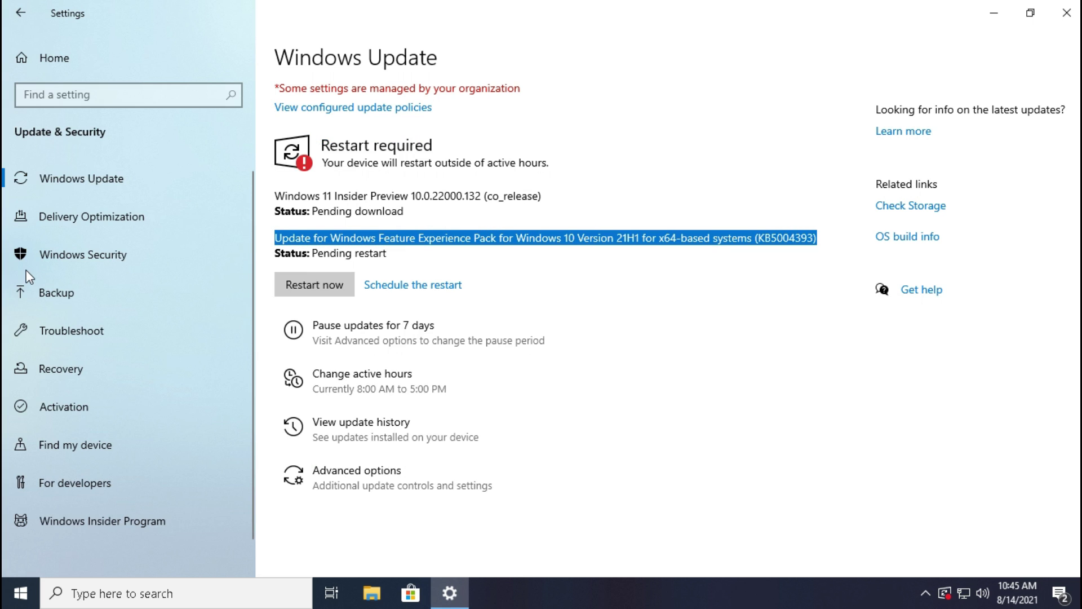
pyautogui.click(505, 274)
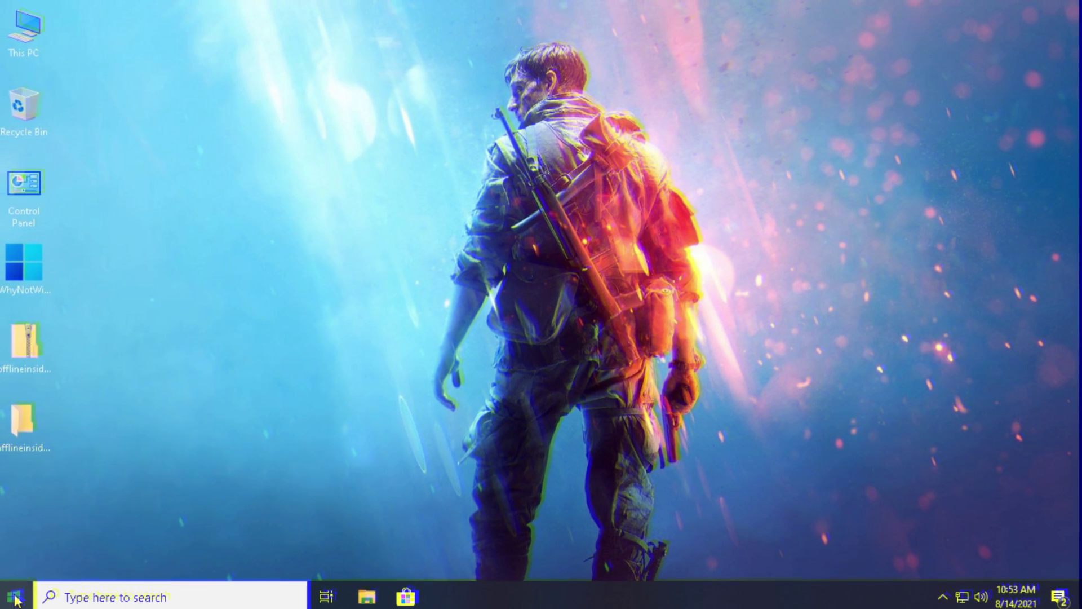
# Go to Settings > Update & Security to view the pending 10.0.22000.132 update.
pyautogui.click(15, 597)
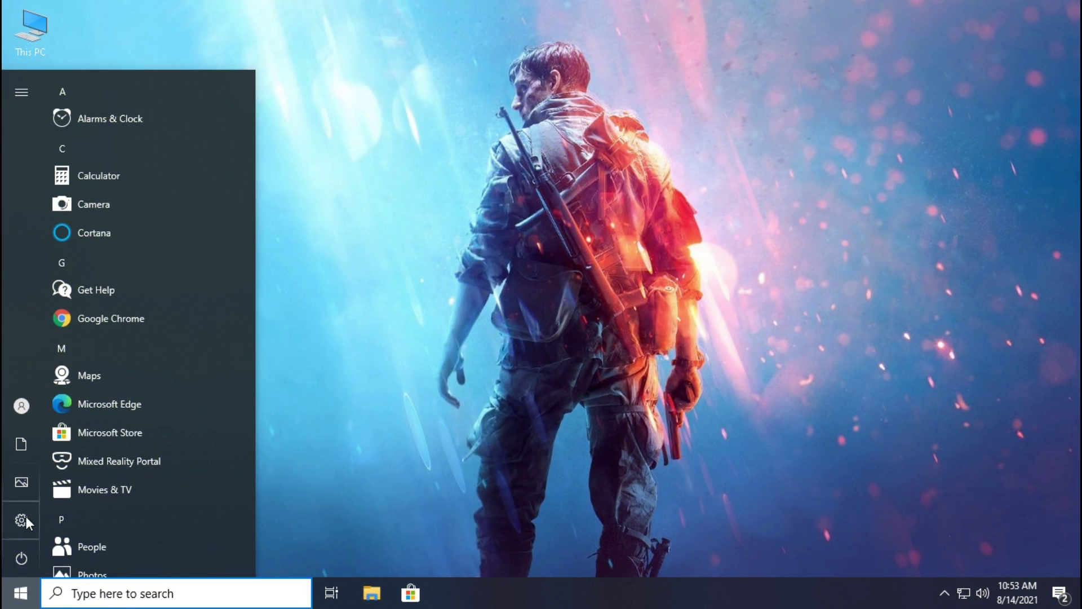
pyautogui.click(18, 518)
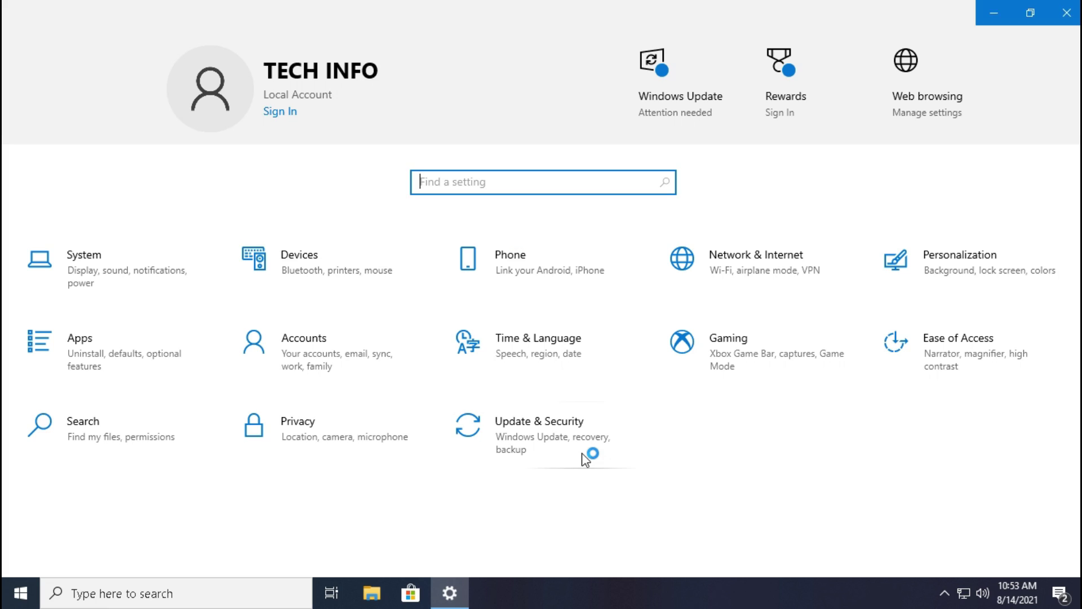
pyautogui.click(568, 440)
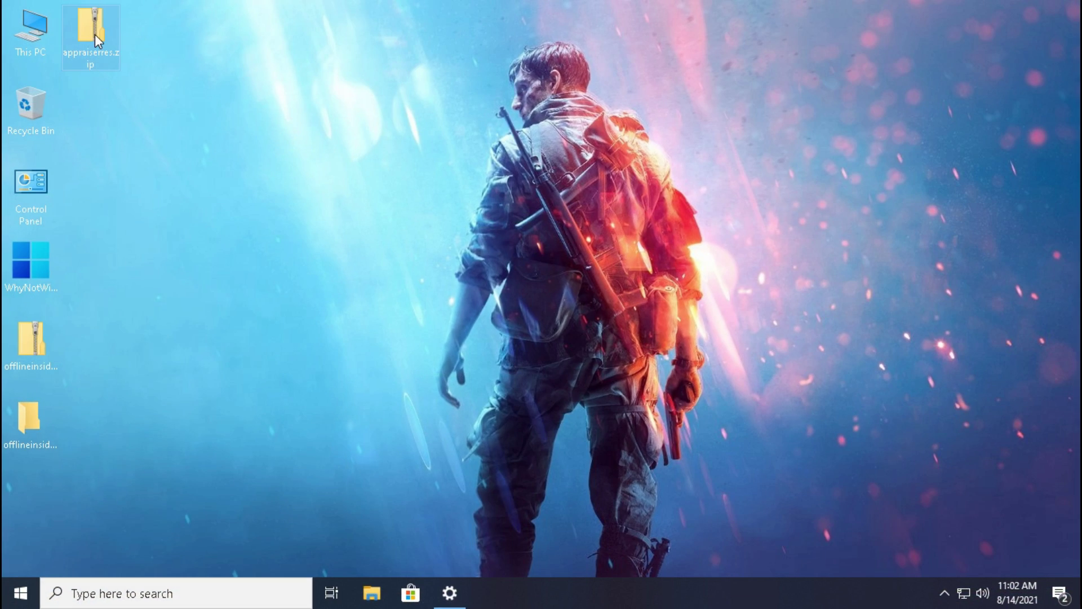
# Extract appraiserres.zip into an appraiserres folder on the desktop.
pyautogui.rightClick(94, 34)
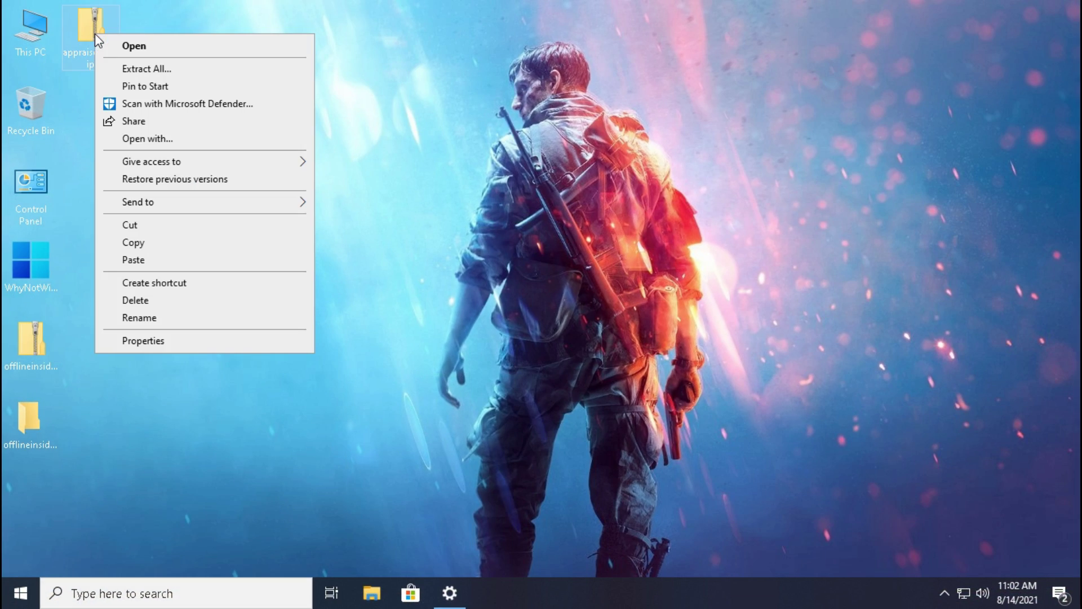
pyautogui.click(122, 68)
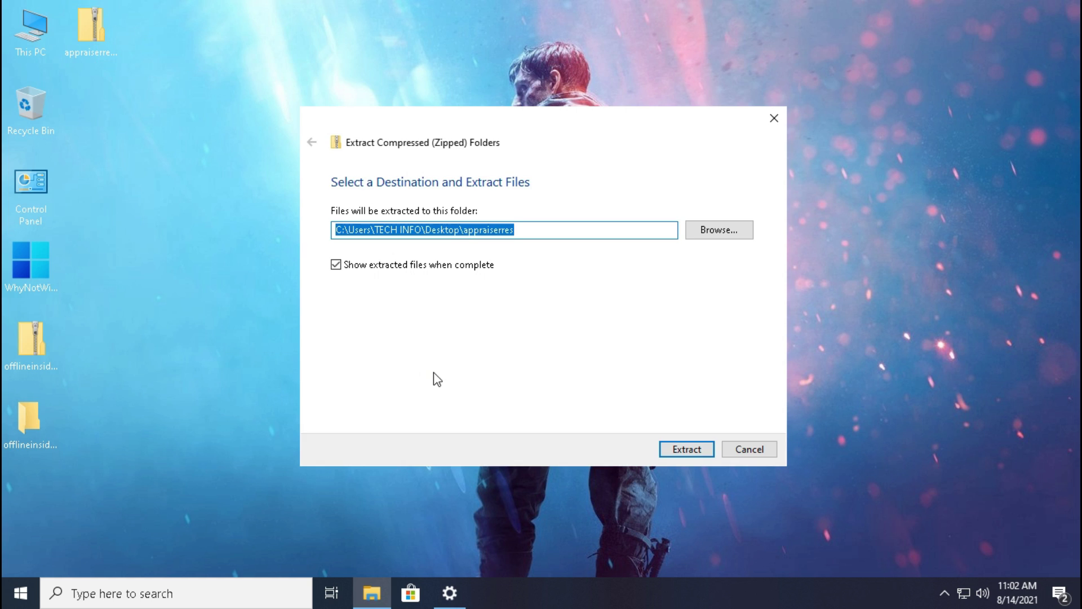
pyautogui.click(661, 446)
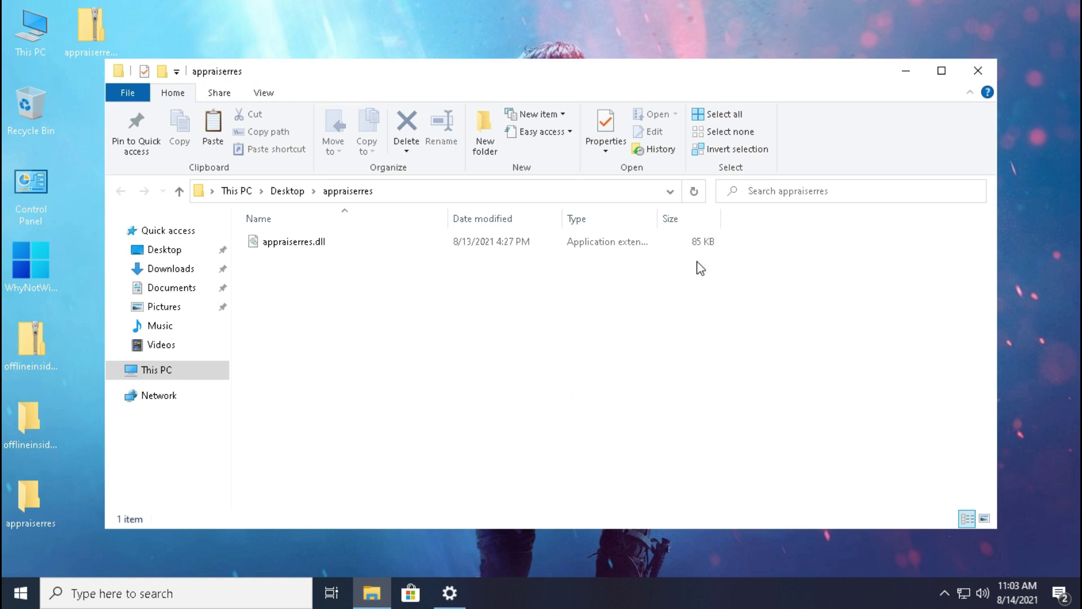
# Copy appraiserres.dll from the extracted folder and close the window.
pyautogui.click(614, 247)
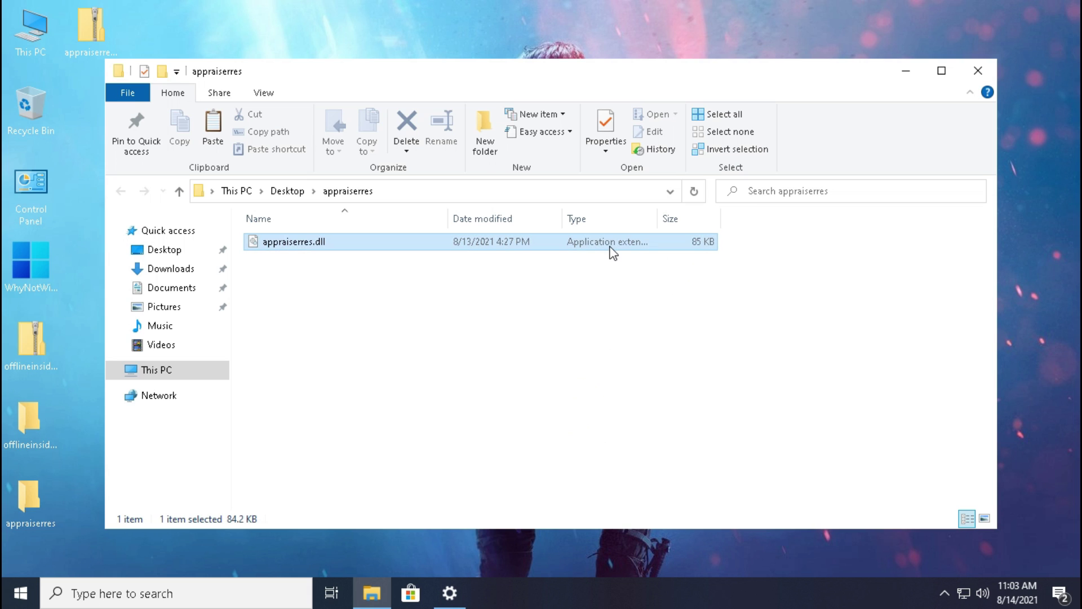
pyautogui.rightClick(505, 242)
pyautogui.click(557, 393)
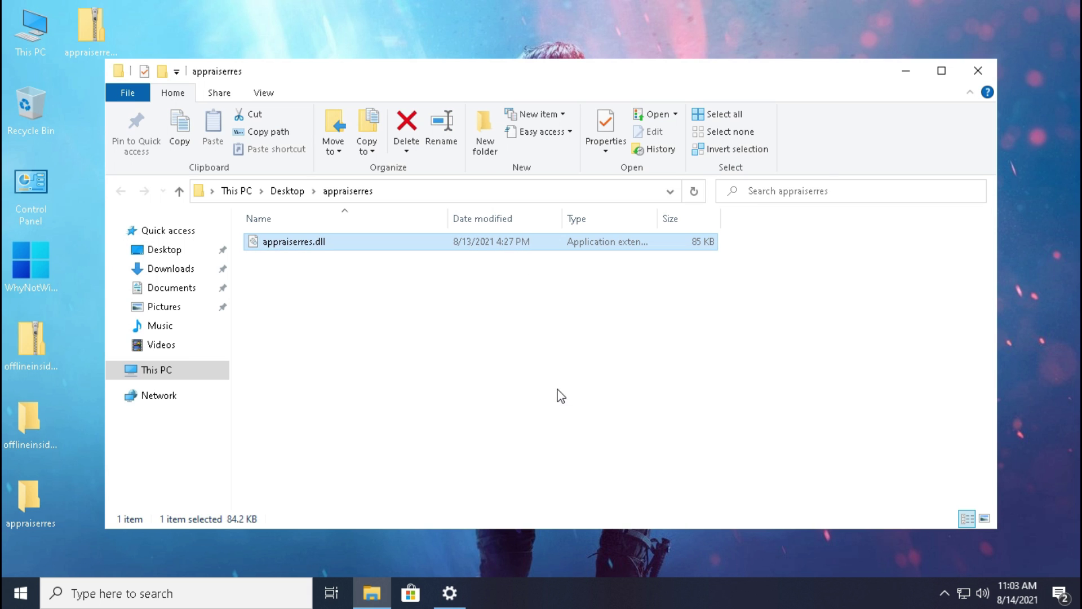
pyautogui.click(980, 73)
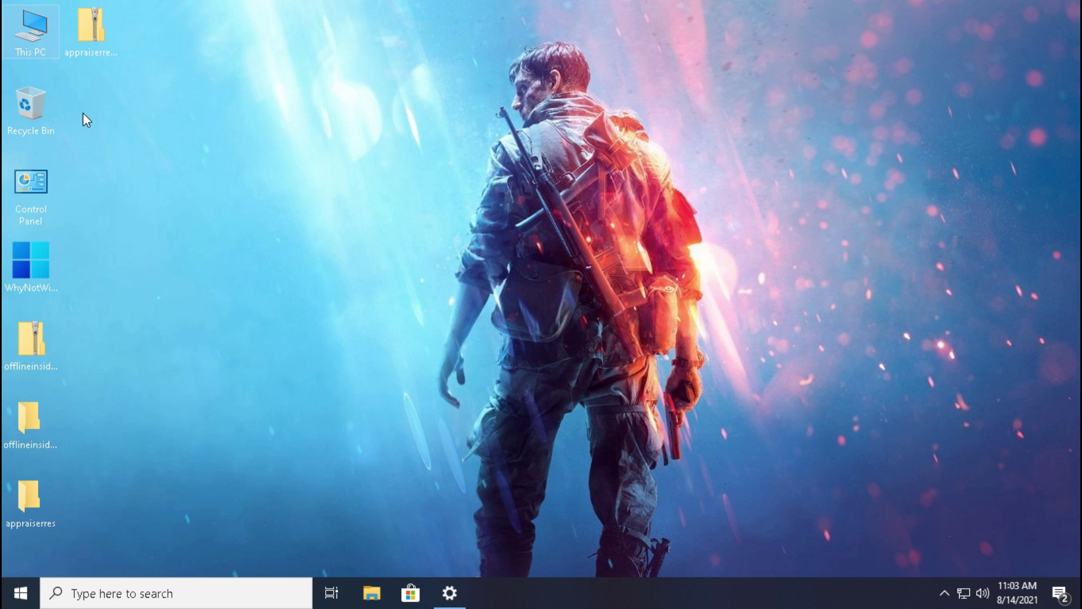
# Show hidden items and navigate to C:\$WINDOWS.~BT\Sources.
pyautogui.doubleClick(32, 41)
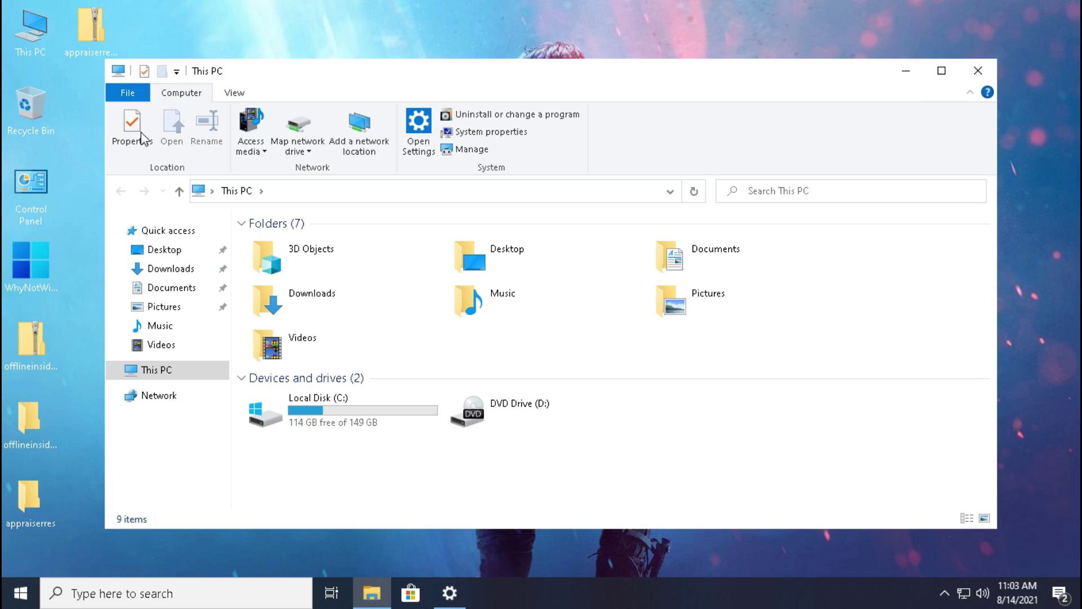
pyautogui.doubleClick(329, 410)
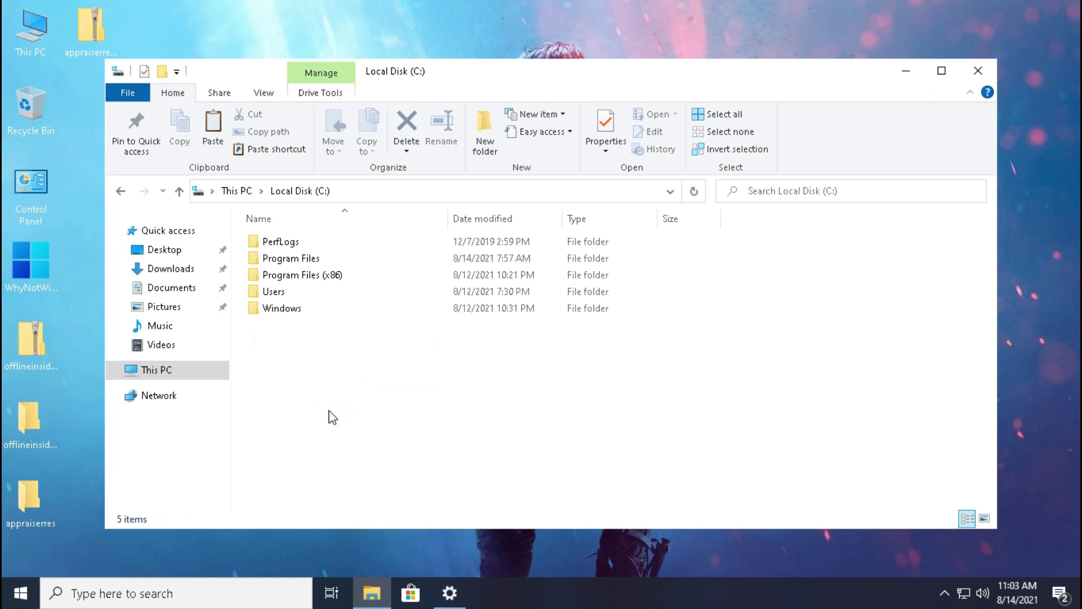
pyautogui.click(265, 95)
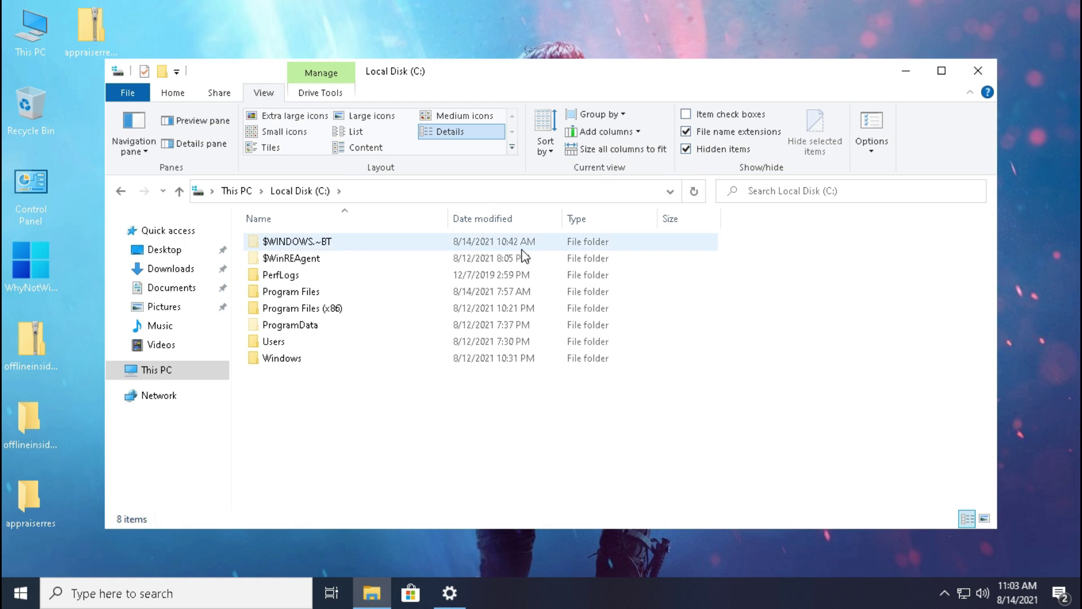
pyautogui.doubleClick(485, 243)
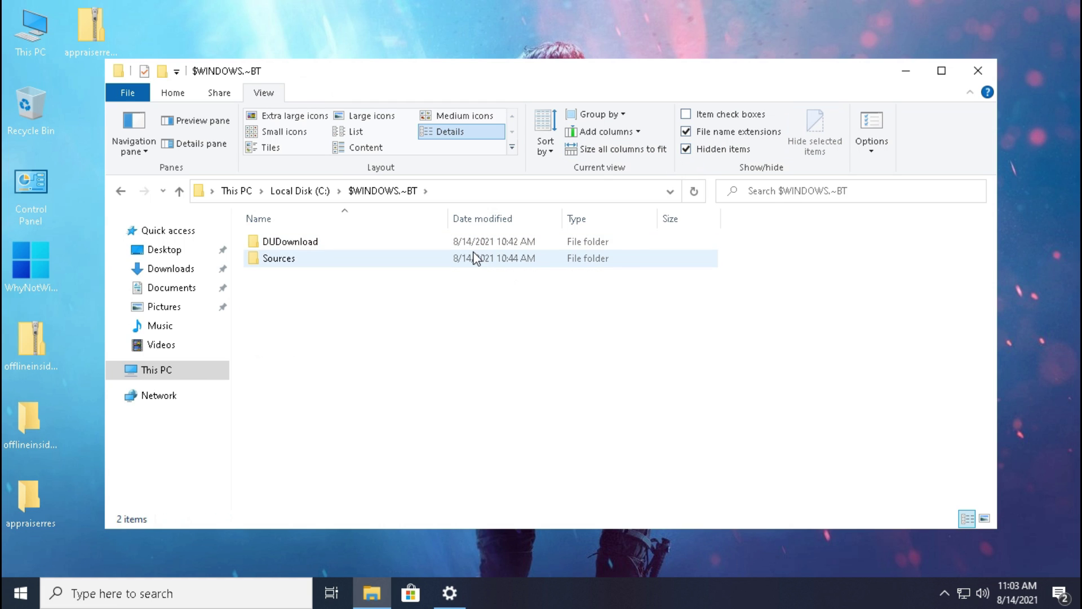
pyautogui.doubleClick(476, 258)
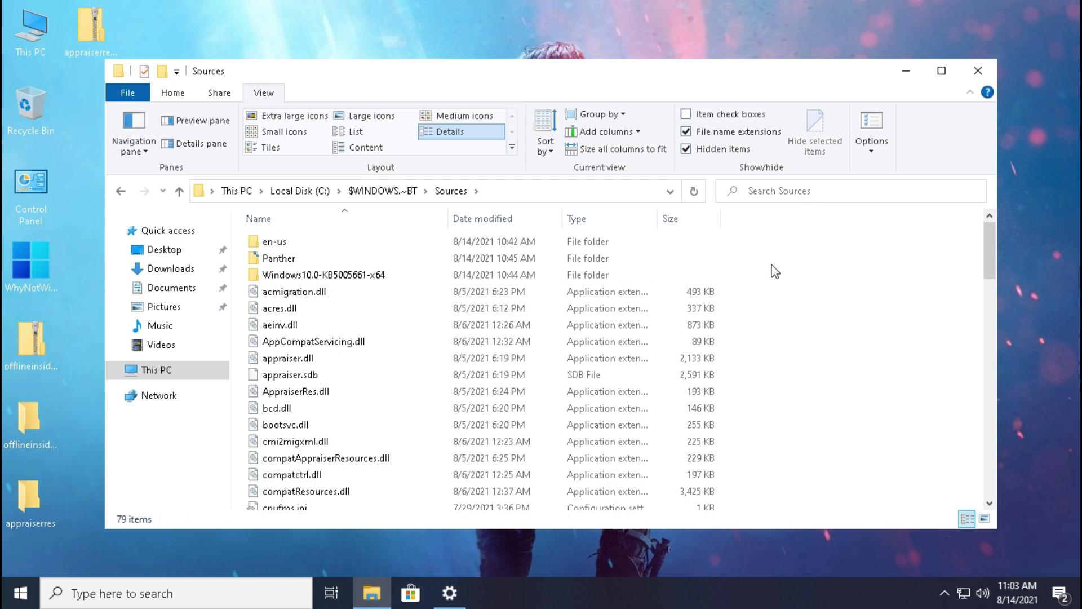
# Paste appraiserres.dll into Sources, replacing the existing AppraiserRes.dll.
pyautogui.rightClick(732, 298)
pyautogui.click(768, 408)
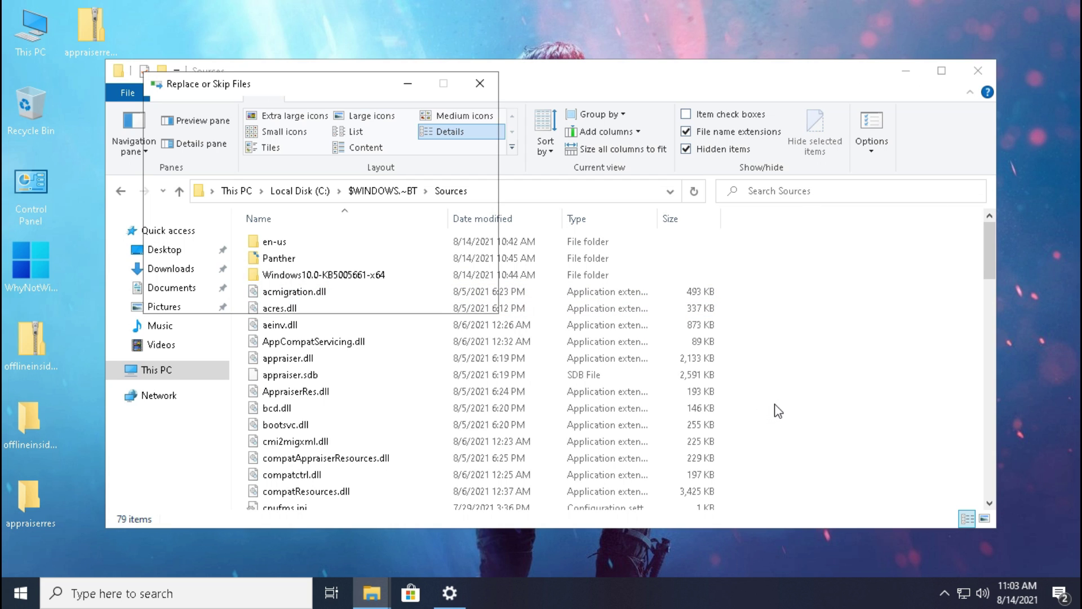
pyautogui.click(436, 195)
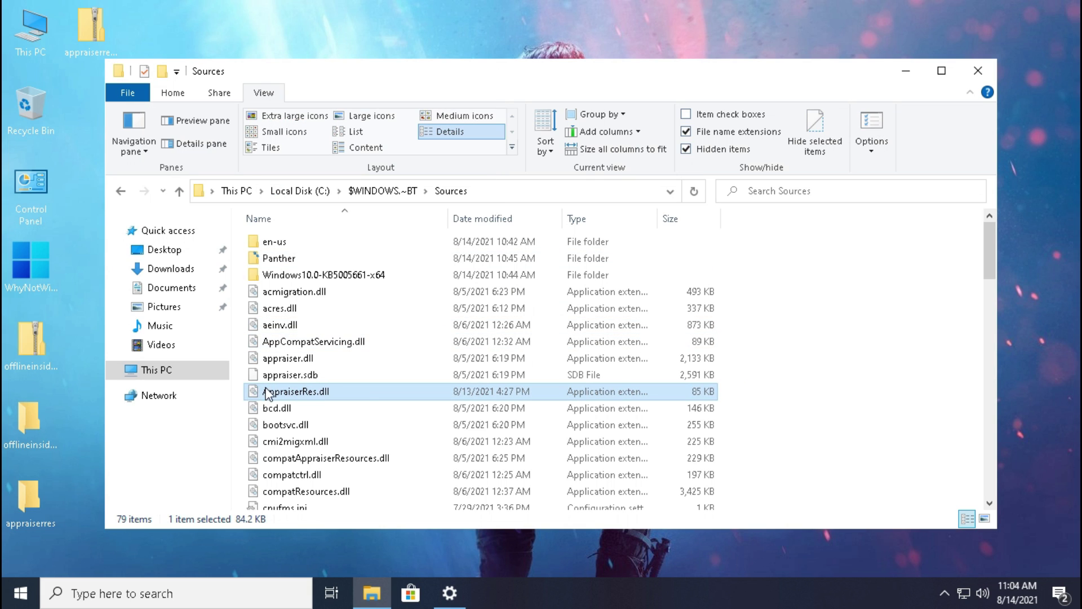
pyautogui.moveTo(261, 395)
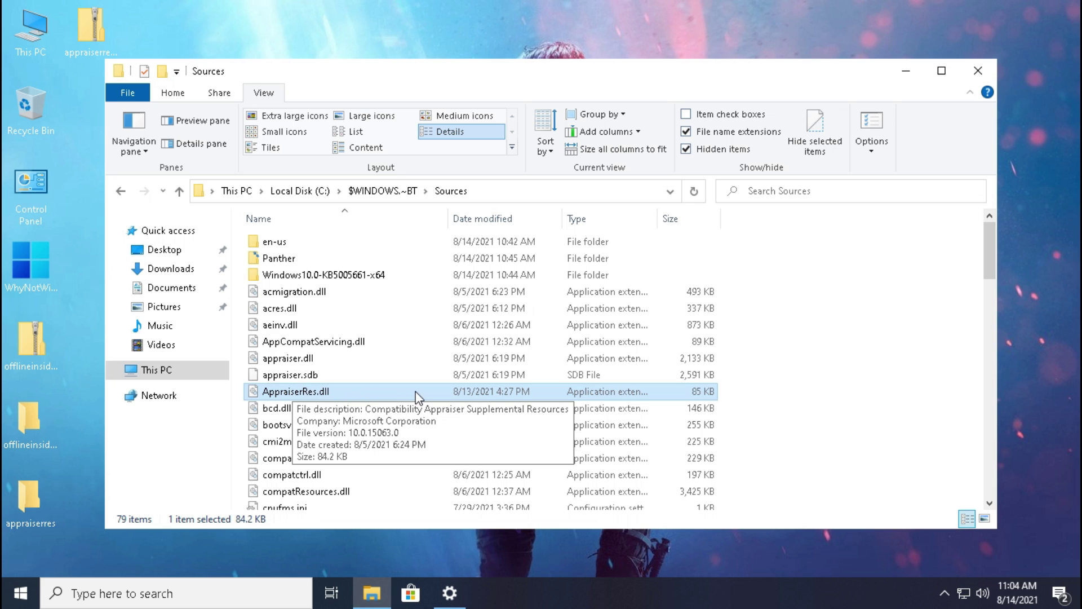
# Paste appraiserres.dll into Sources again, choose Replace, and move the Access Denied prompt aside.
pyautogui.rightClick(809, 275)
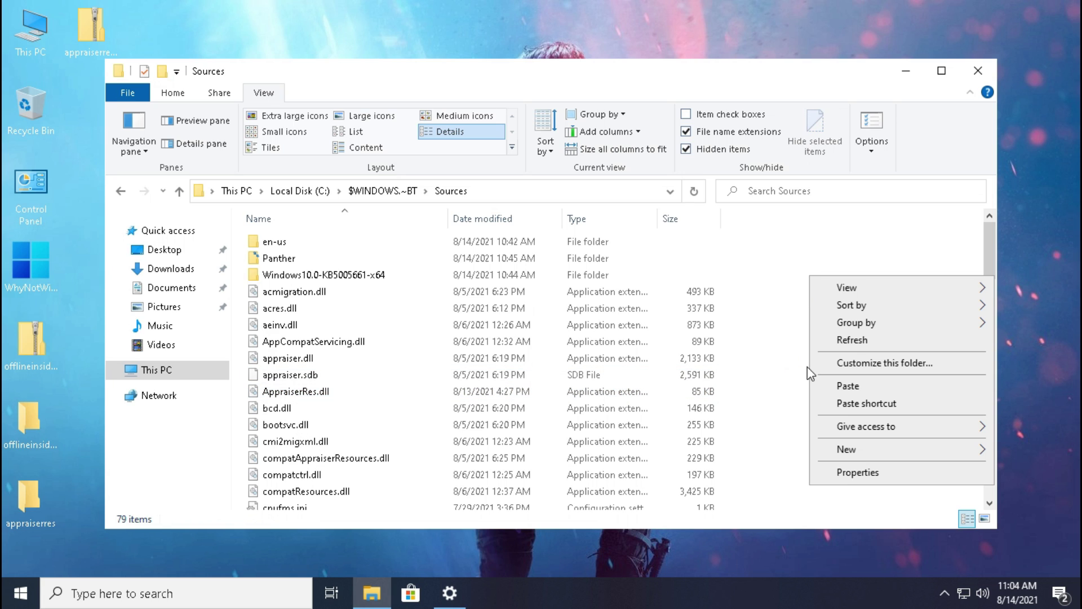
pyautogui.click(821, 385)
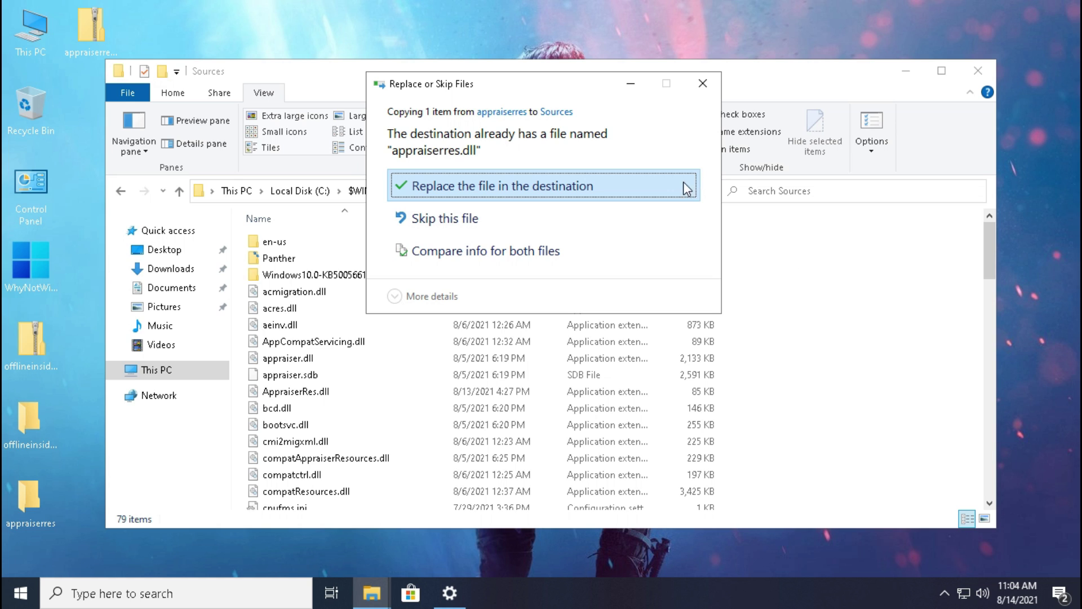
pyautogui.click(455, 191)
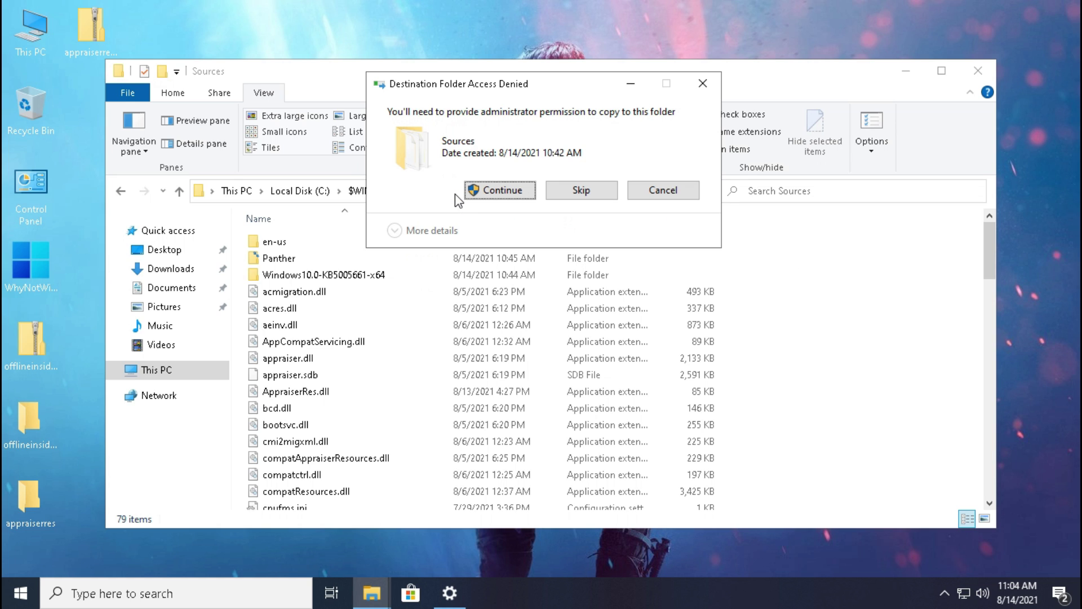
pyautogui.moveTo(483, 97); pyautogui.dragTo(266, 157)
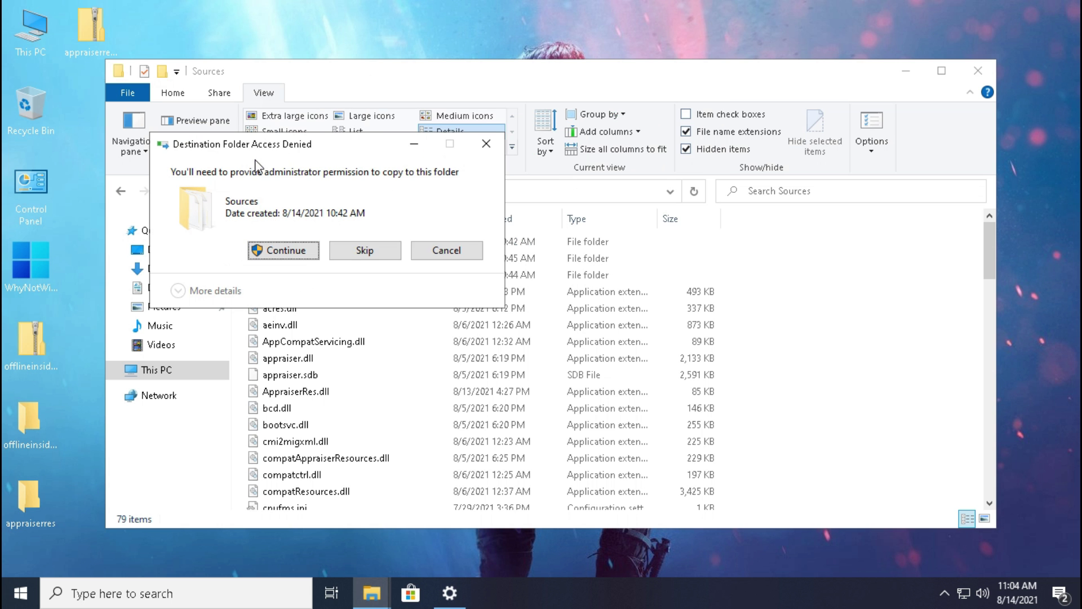
# Retry the failed Windows 11 update download, then return to the permission prompt.
pyautogui.click(449, 593)
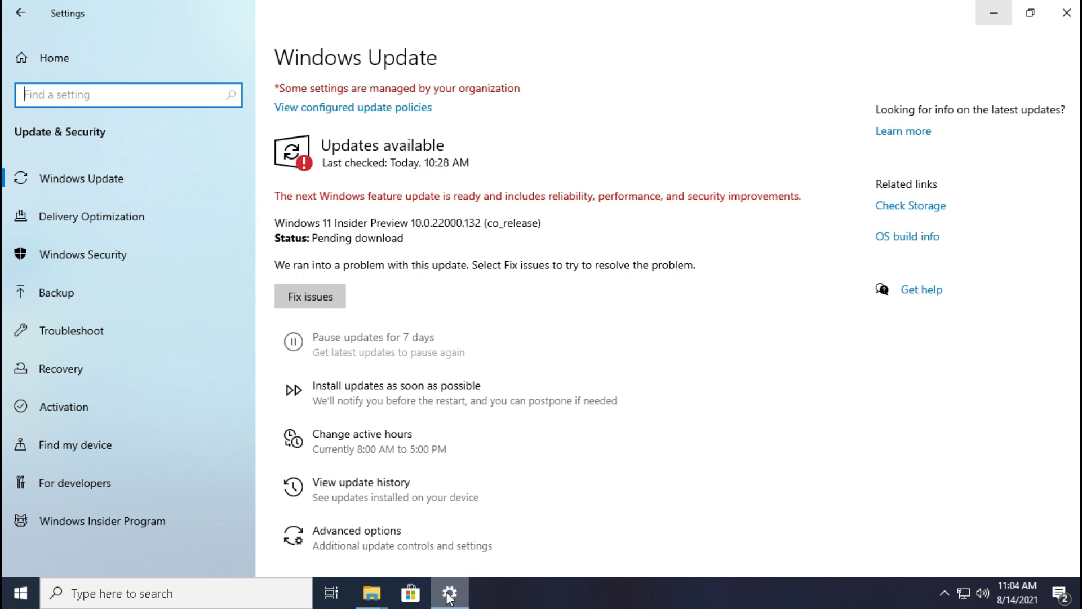
pyautogui.click(306, 293)
pyautogui.moveTo(372, 592)
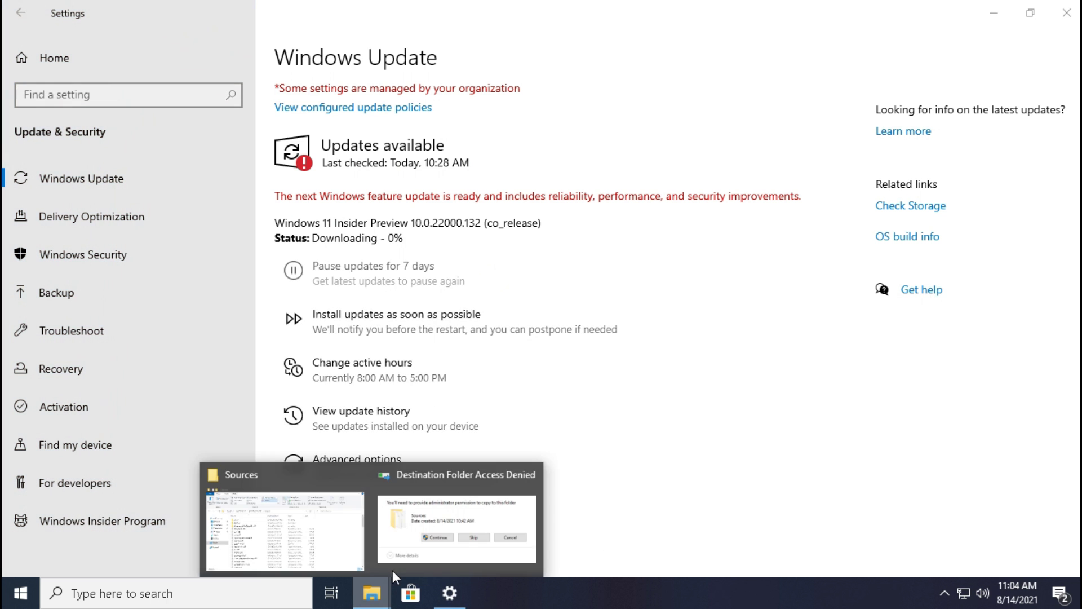
pyautogui.click(454, 510)
# Minimize Settings, maximize the Sources window, move the prompt aside, and select AppraiserRes.dll.
pyautogui.click(994, 13)
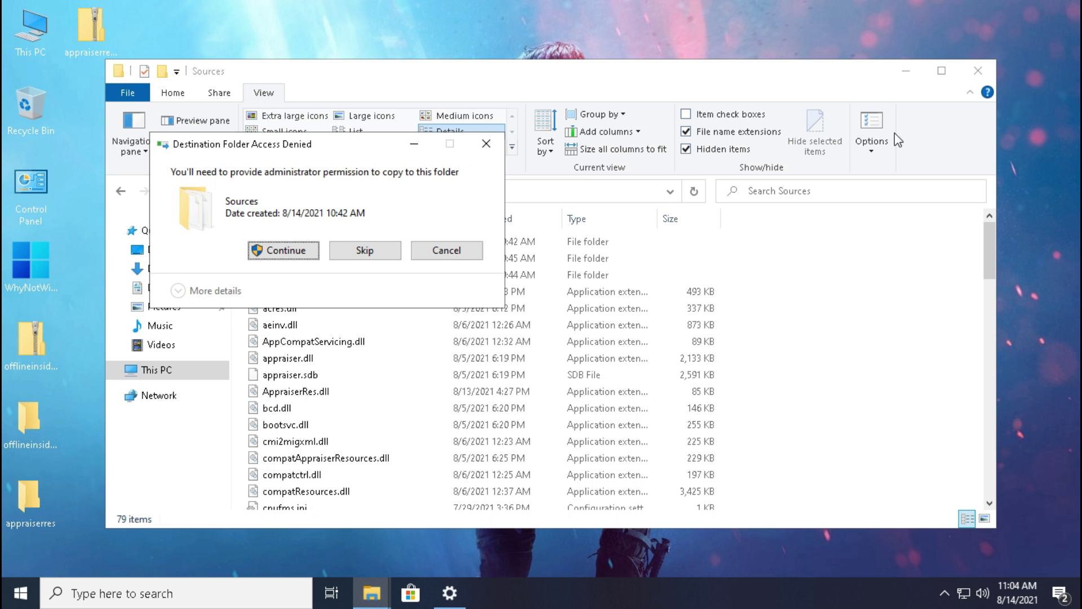
pyautogui.click(942, 70)
pyautogui.moveTo(304, 151); pyautogui.dragTo(286, 109)
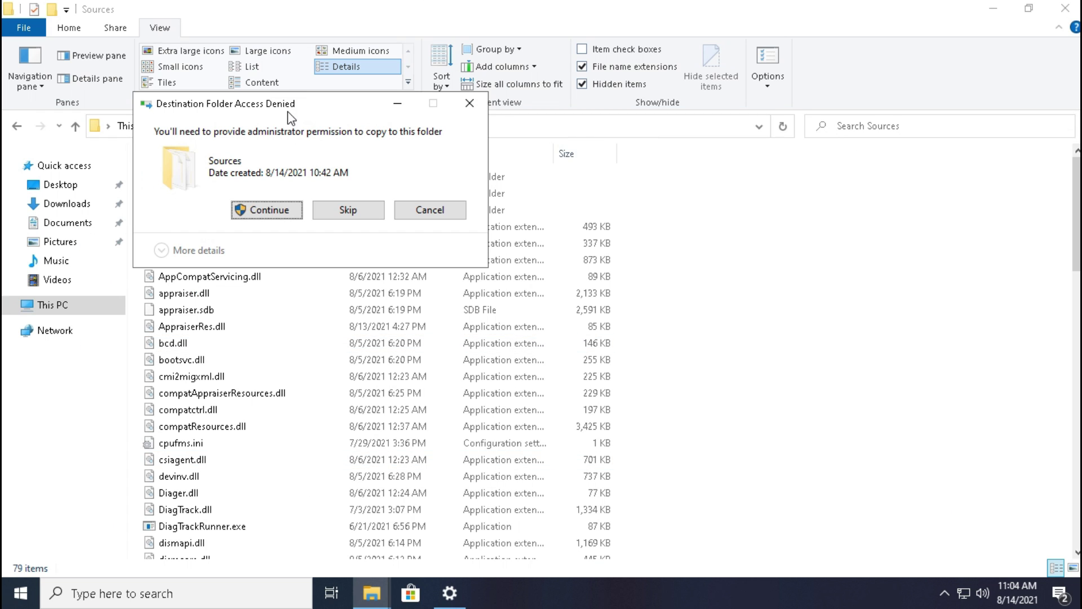
pyautogui.click(185, 328)
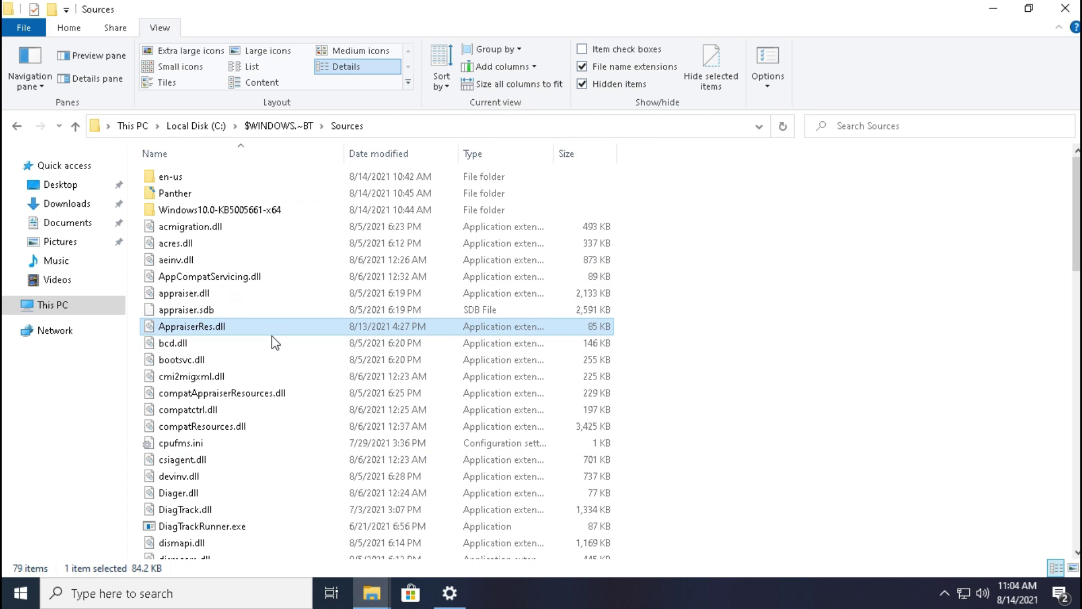
# Approve the Access Denied prompt with admin rights to copy appraiserres.dll, then dismiss the Windows 11 Update window.
pyautogui.moveTo(365, 597)
pyautogui.click(437, 538)
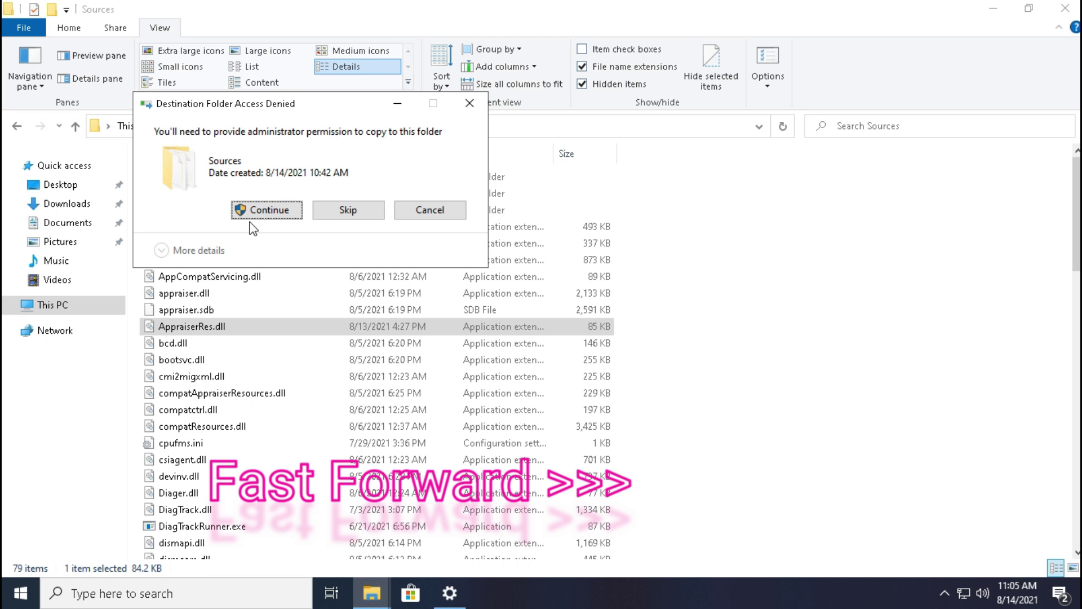
pyautogui.click(262, 214)
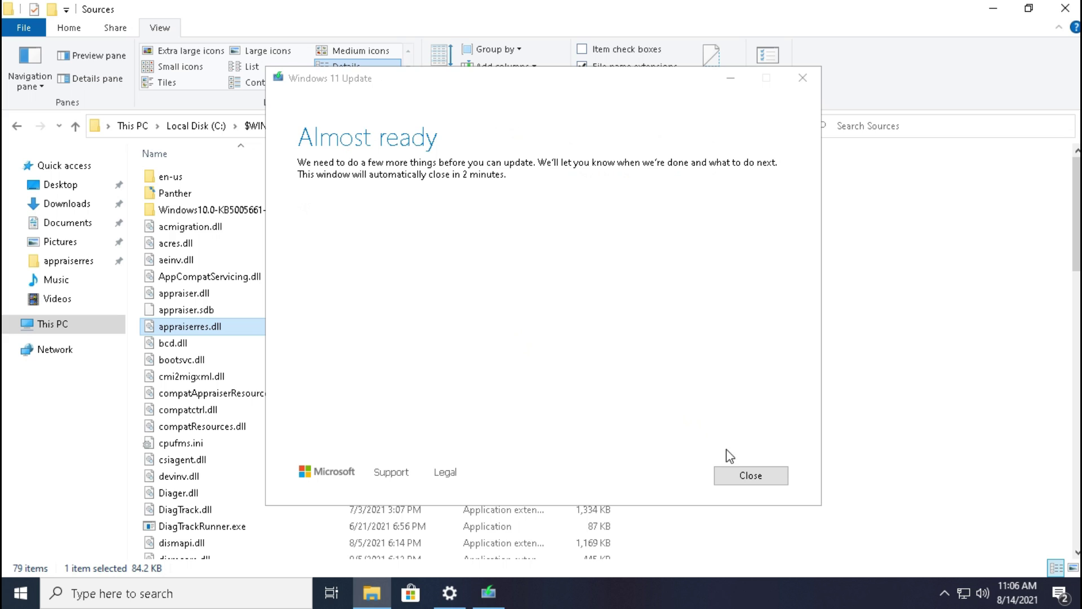
pyautogui.click(738, 474)
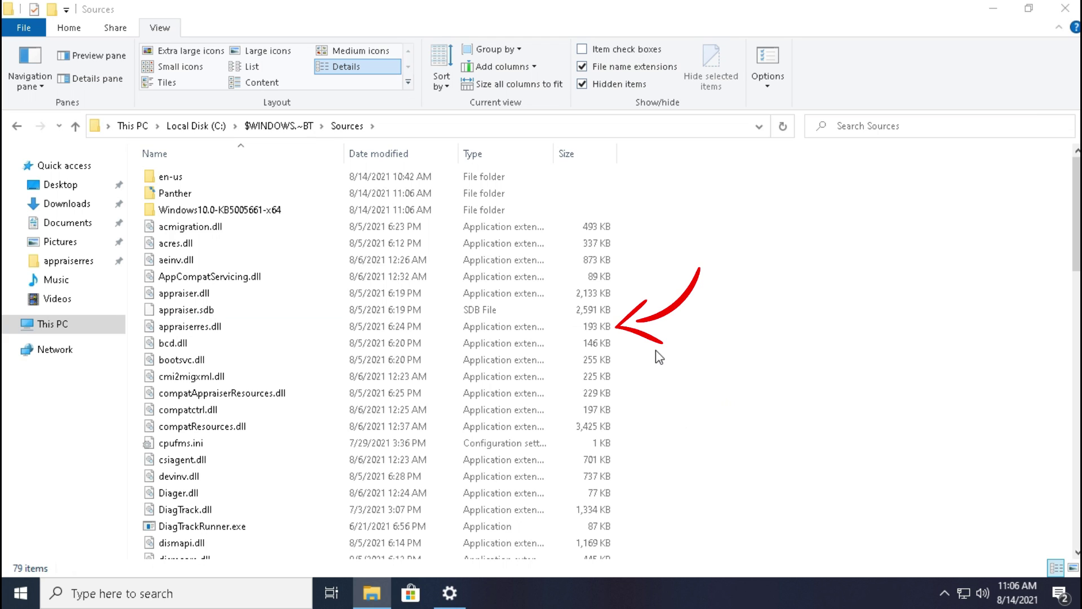
# Paste the 85 KB appraiserres.dll over the existing file in Sources, then return to Windows Update.
pyautogui.rightClick(687, 306)
pyautogui.click(719, 418)
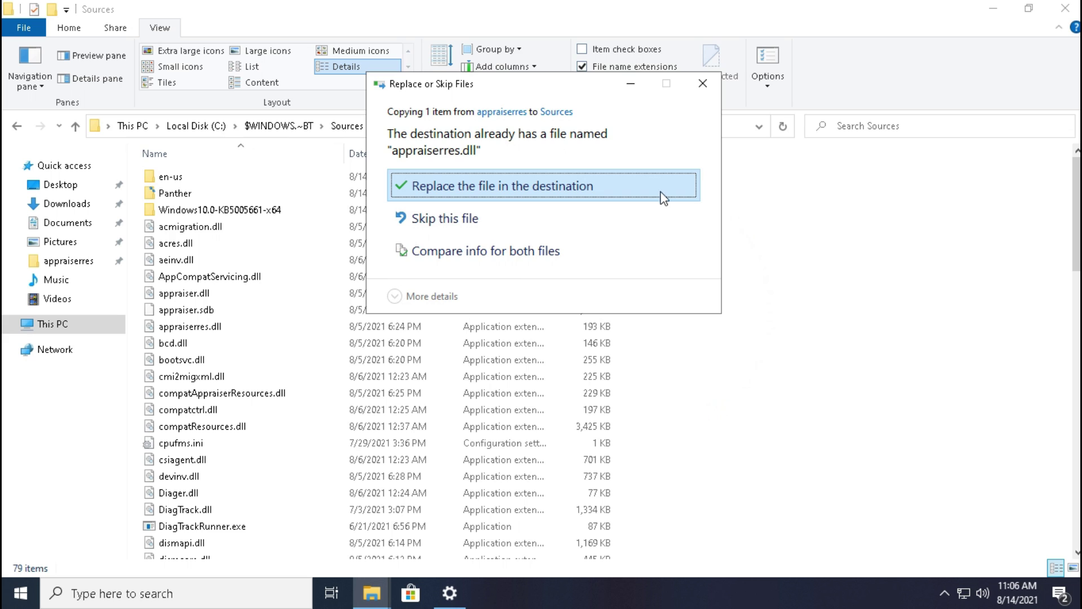
pyautogui.click(646, 186)
pyautogui.click(492, 195)
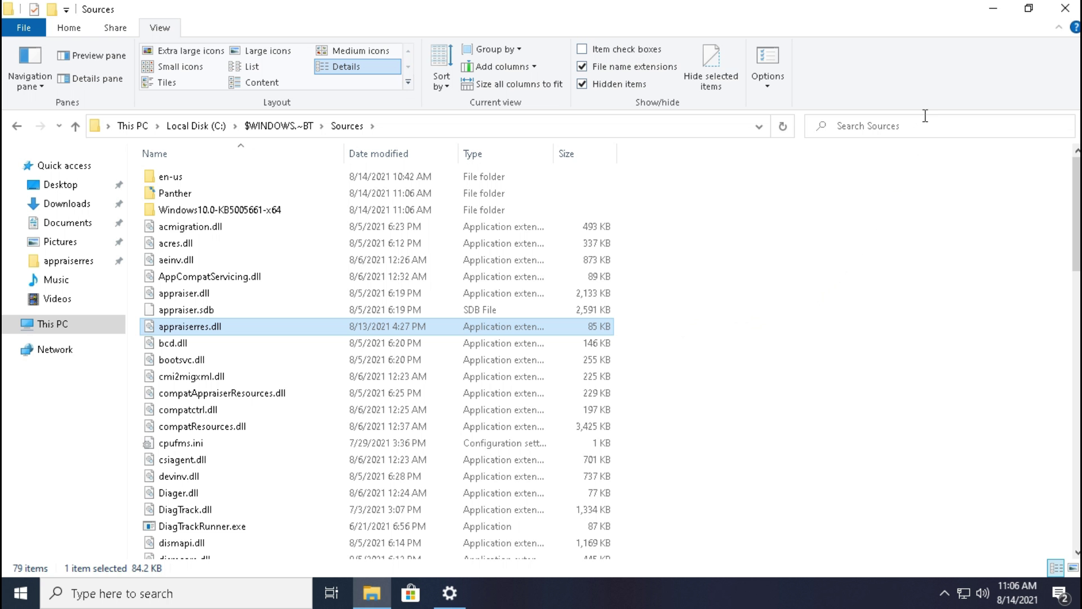
pyautogui.click(1066, 10)
pyautogui.click(458, 586)
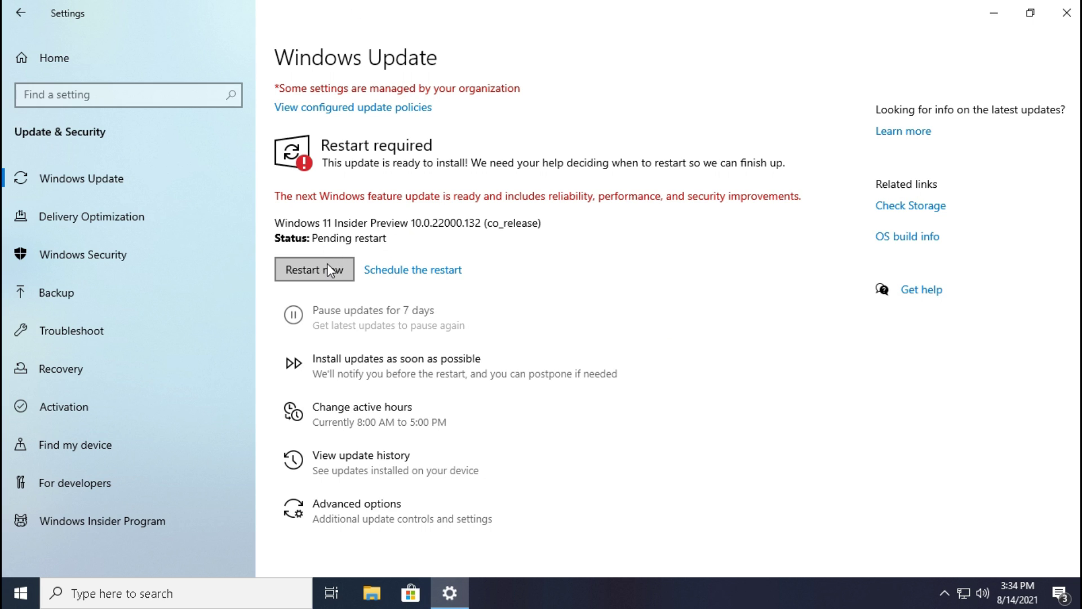
# Restart the PC once Windows 11 Insider Preview 10.0.22000.132 reaches Pending restart.
pyautogui.click(328, 272)
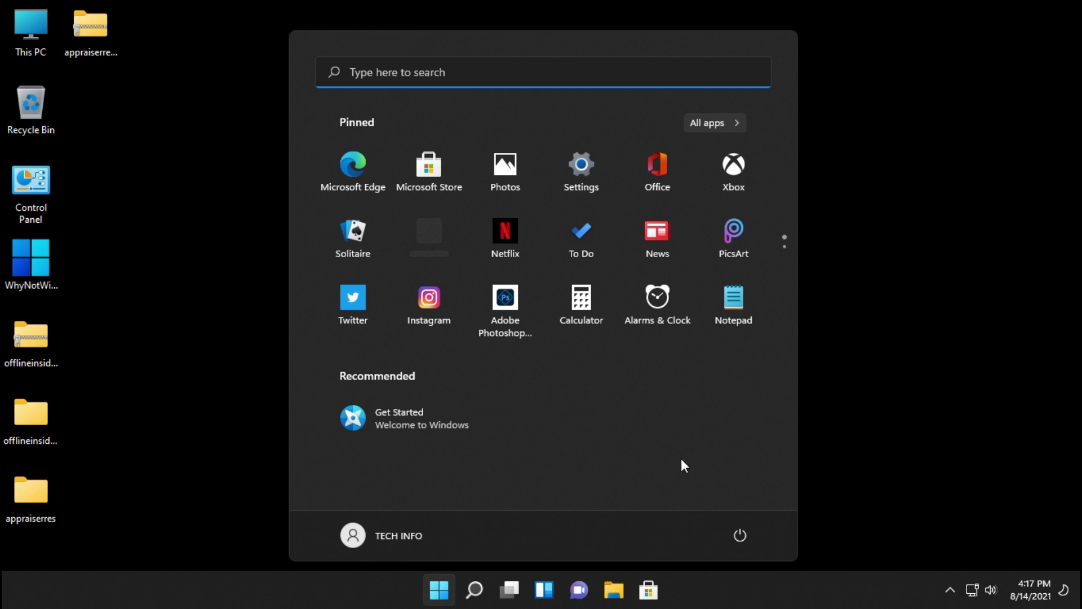
# Apply the Windows (light) theme from the desktop's Personalize settings, then close Settings.
pyautogui.click(828, 344)
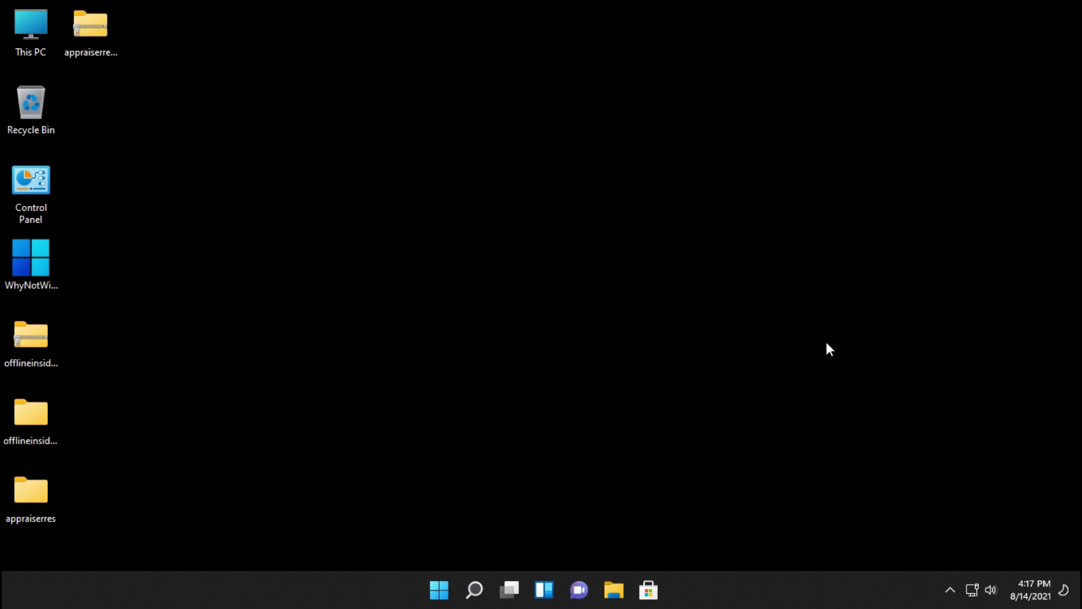
pyautogui.rightClick(511, 245)
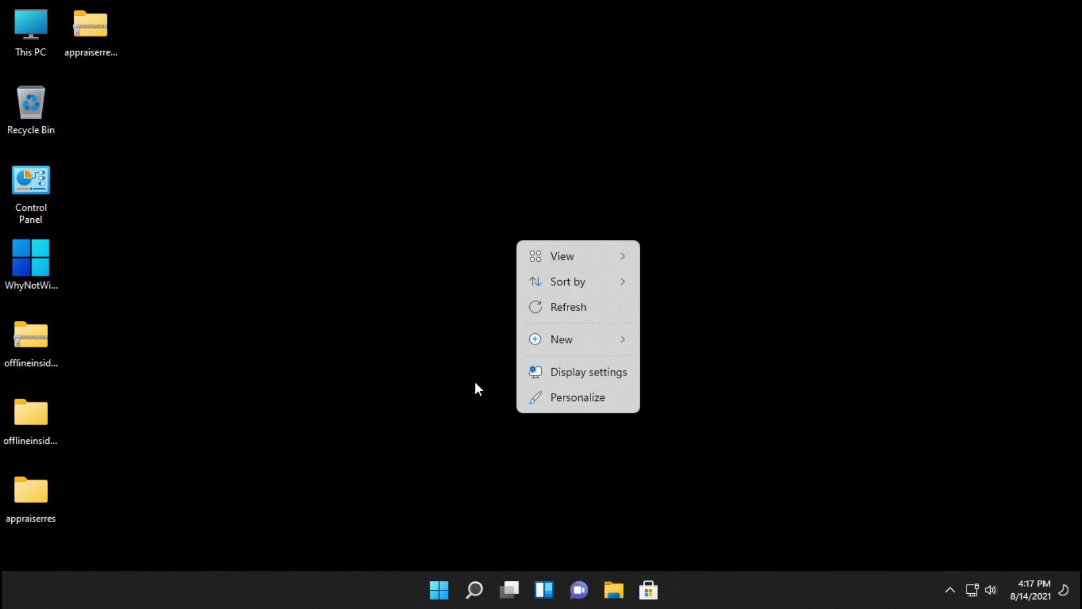
pyautogui.click(545, 400)
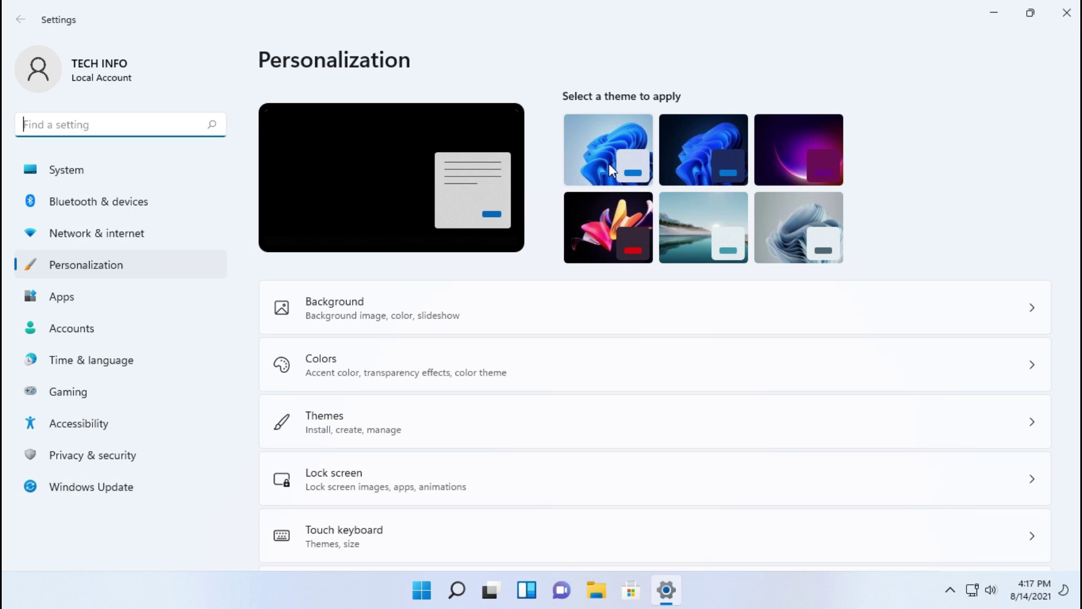
pyautogui.click(611, 163)
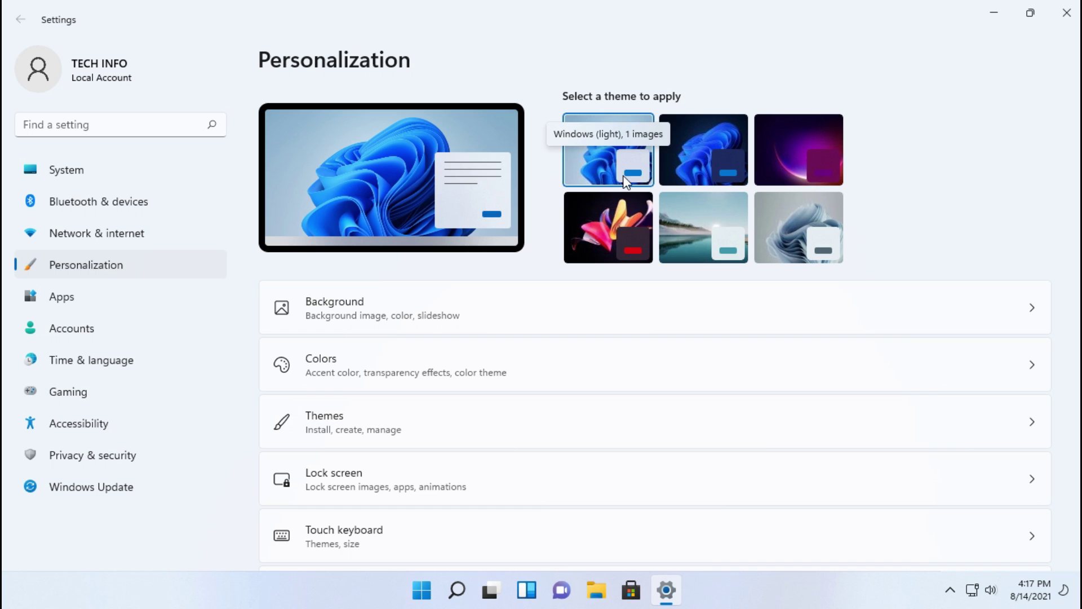
pyautogui.click(1066, 12)
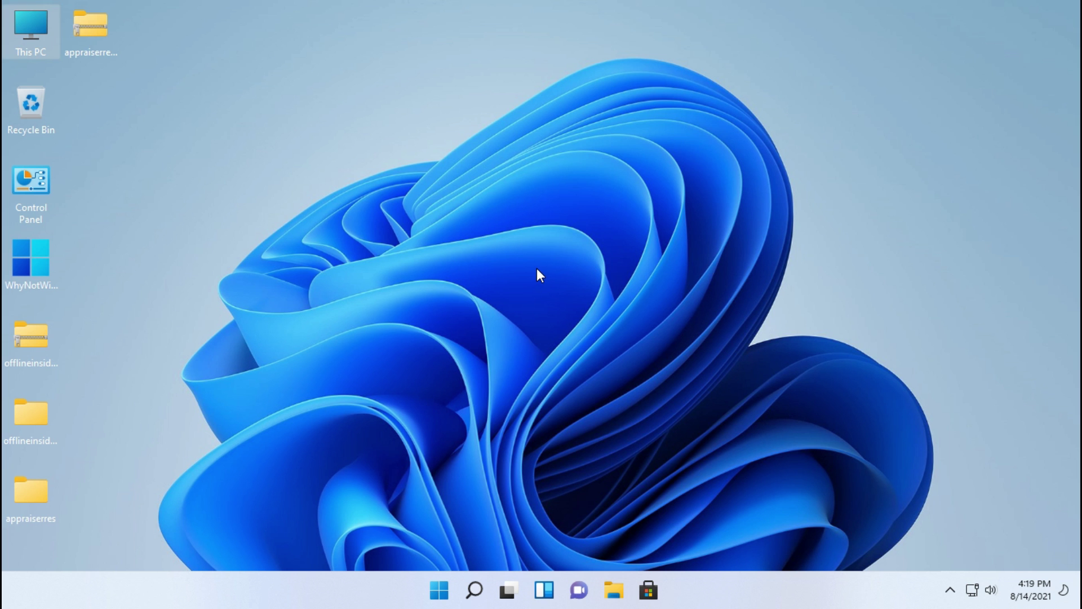
pyautogui.press('super+r')
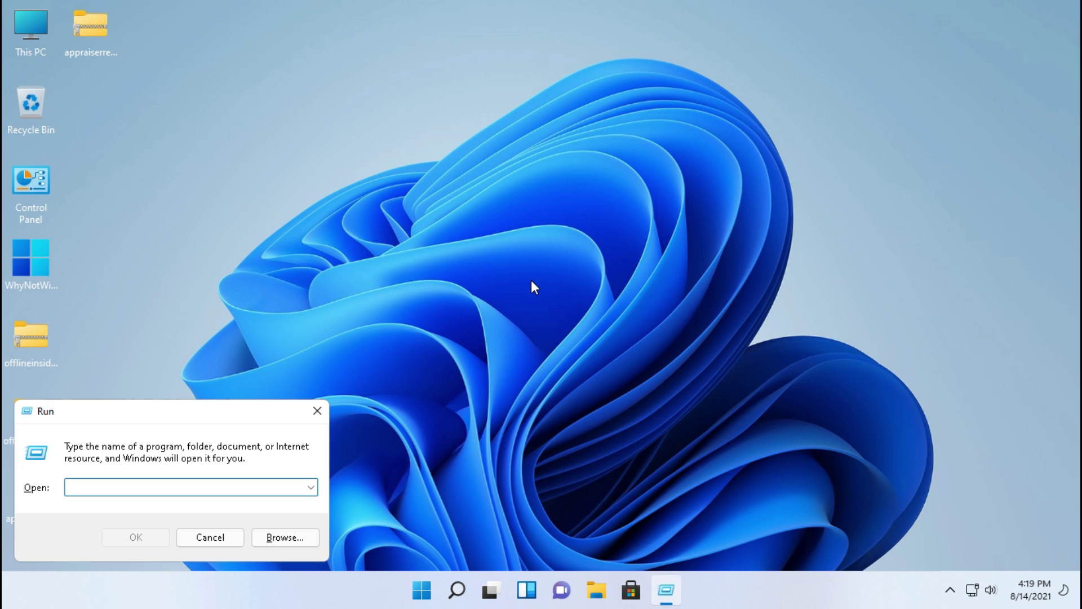
pyautogui.write('winver')
pyautogui.press('Return')
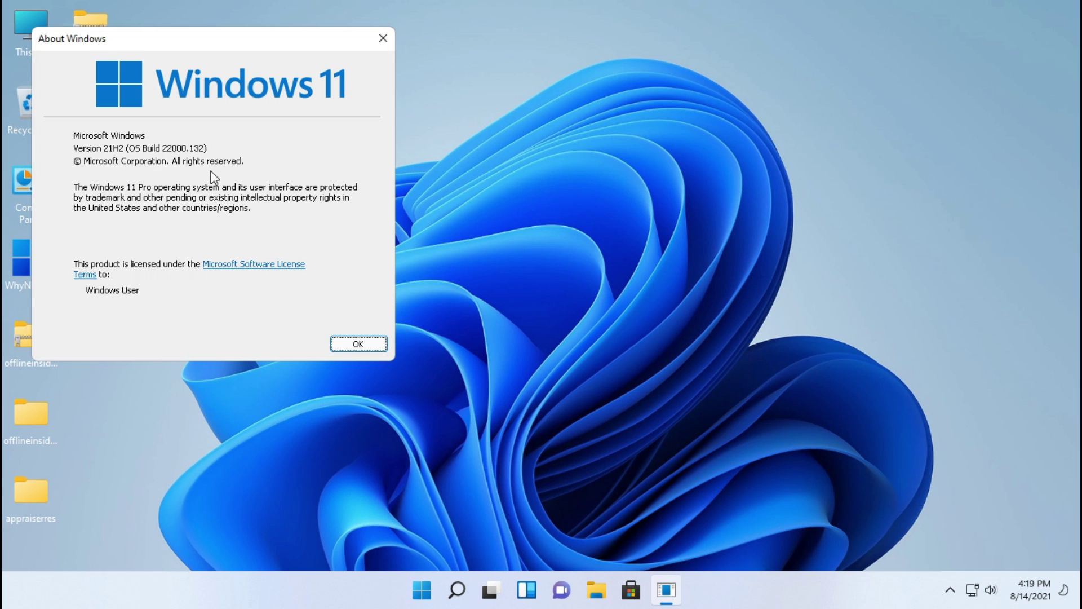
pyautogui.click(349, 339)
pyautogui.doubleClick(40, 263)
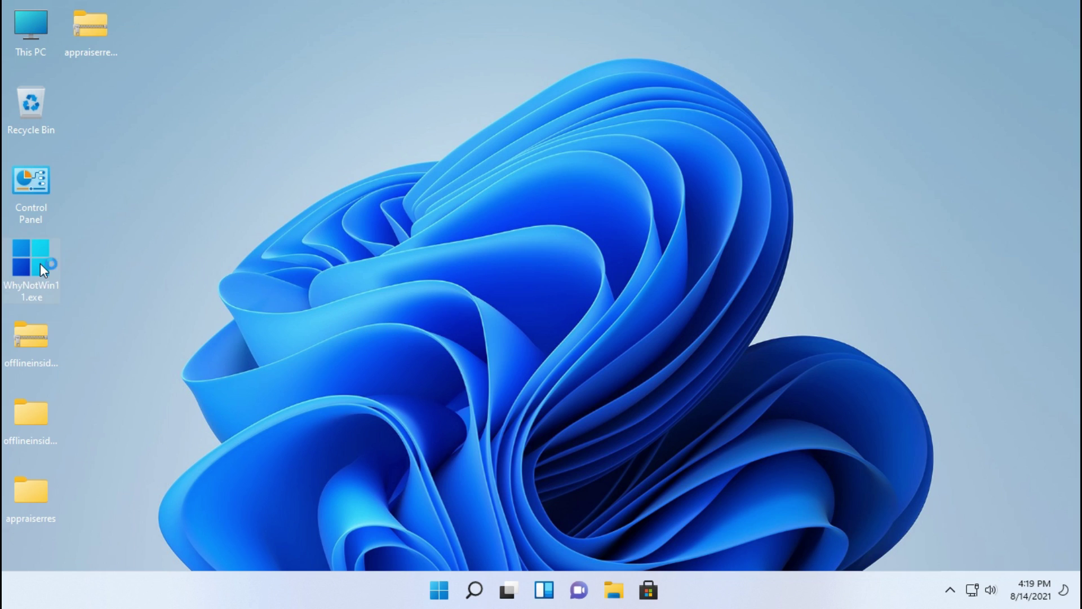
pyautogui.click(606, 349)
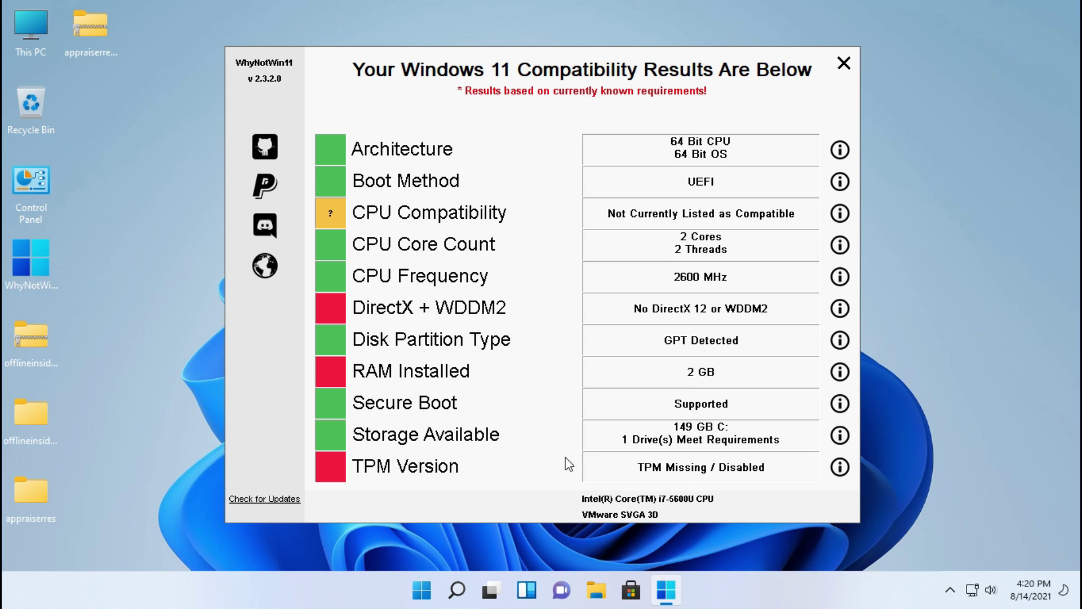
pyautogui.click(844, 64)
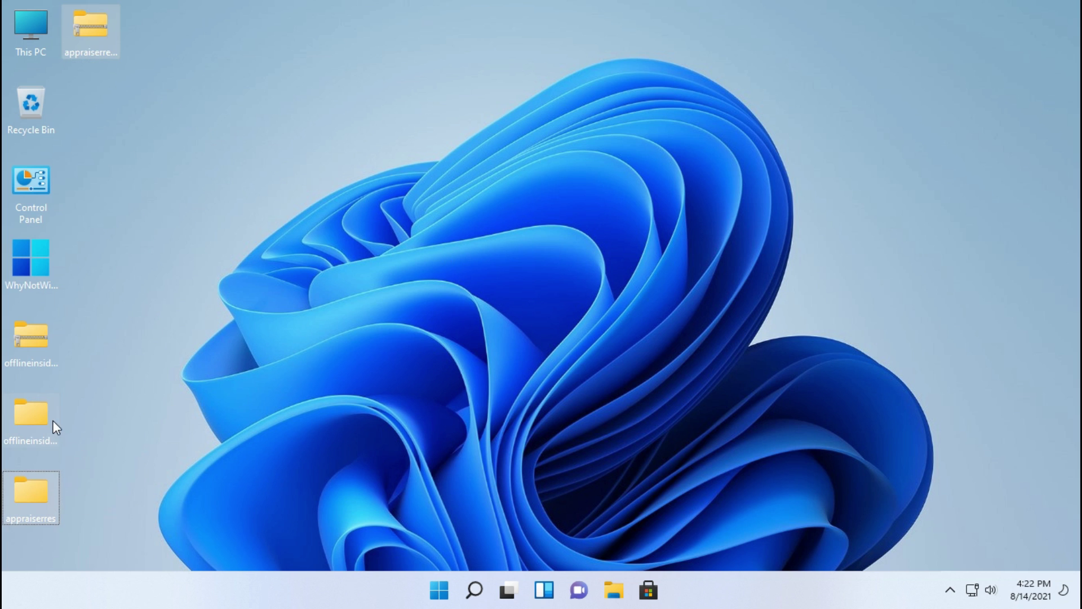
# Permanently delete the four leftover OfflineInsiderEnroll and appraiserres items from the desktop.
pyautogui.click(31, 344)
pyautogui.hotkey('shift', 'Delete')
pyautogui.press('Return')
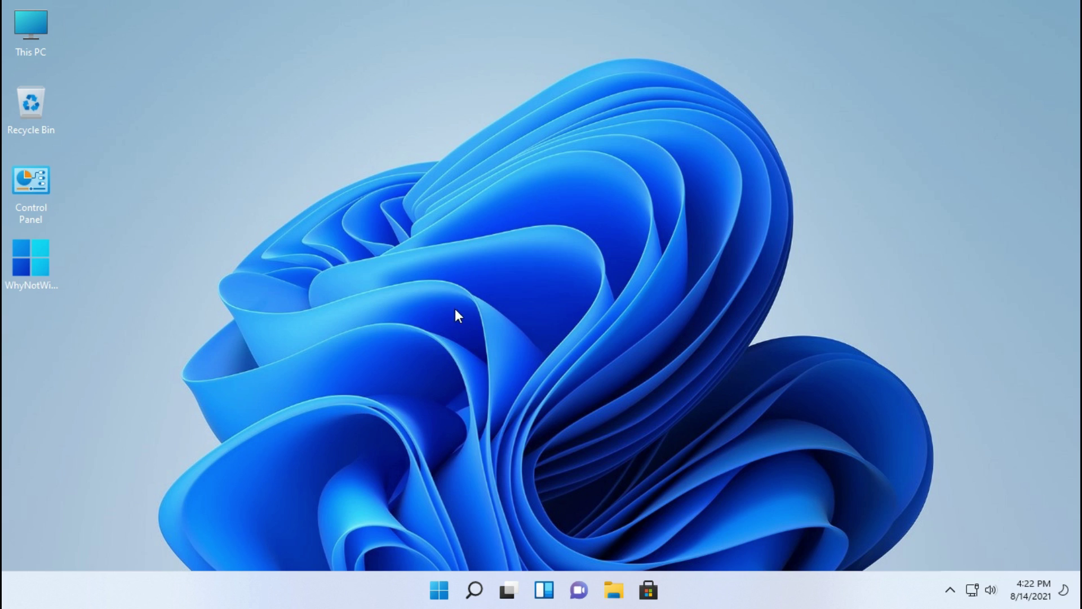
# Run Check for updates on the Windows Update page in Settings.
pyautogui.click(439, 590)
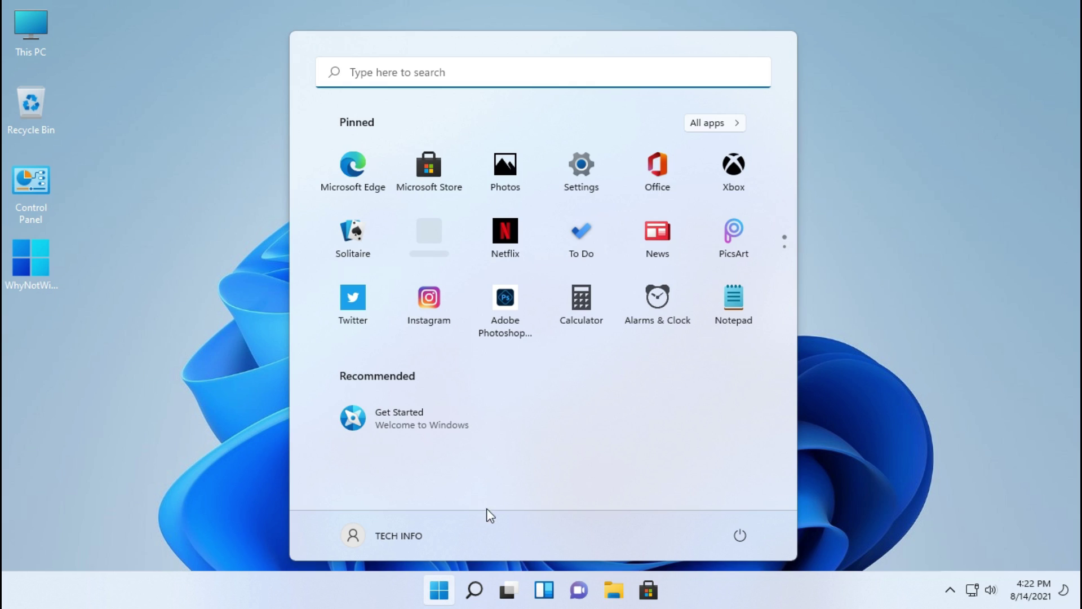
pyautogui.click(592, 193)
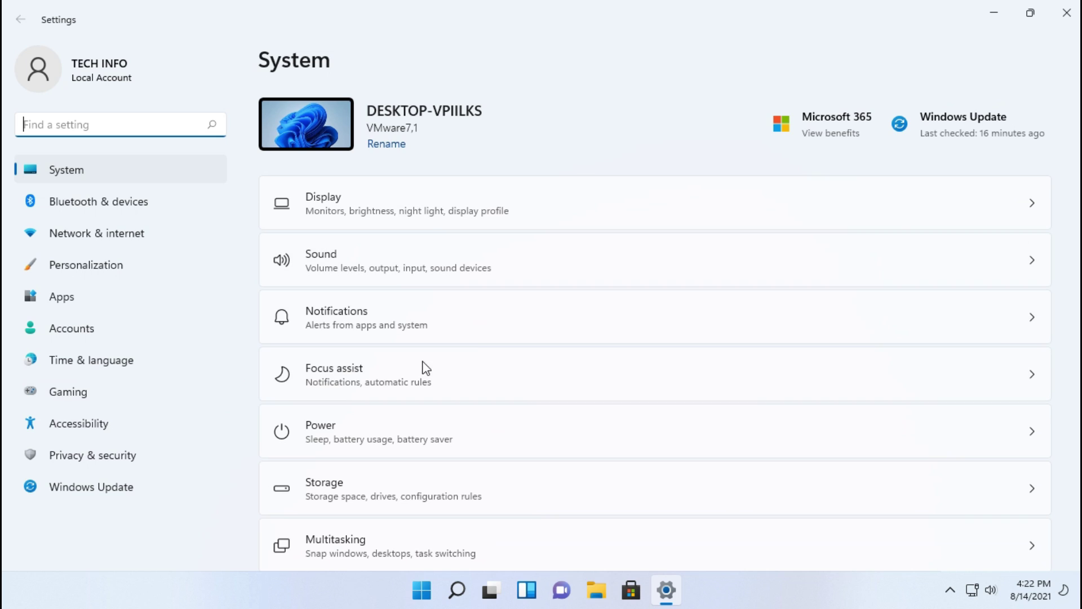
pyautogui.click(124, 488)
pyautogui.click(987, 132)
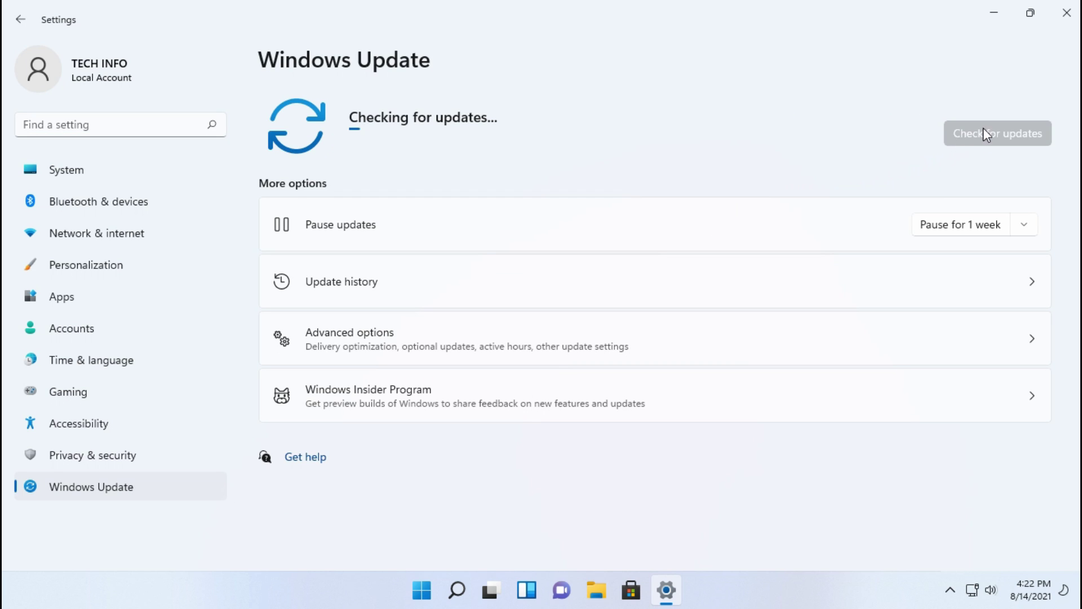